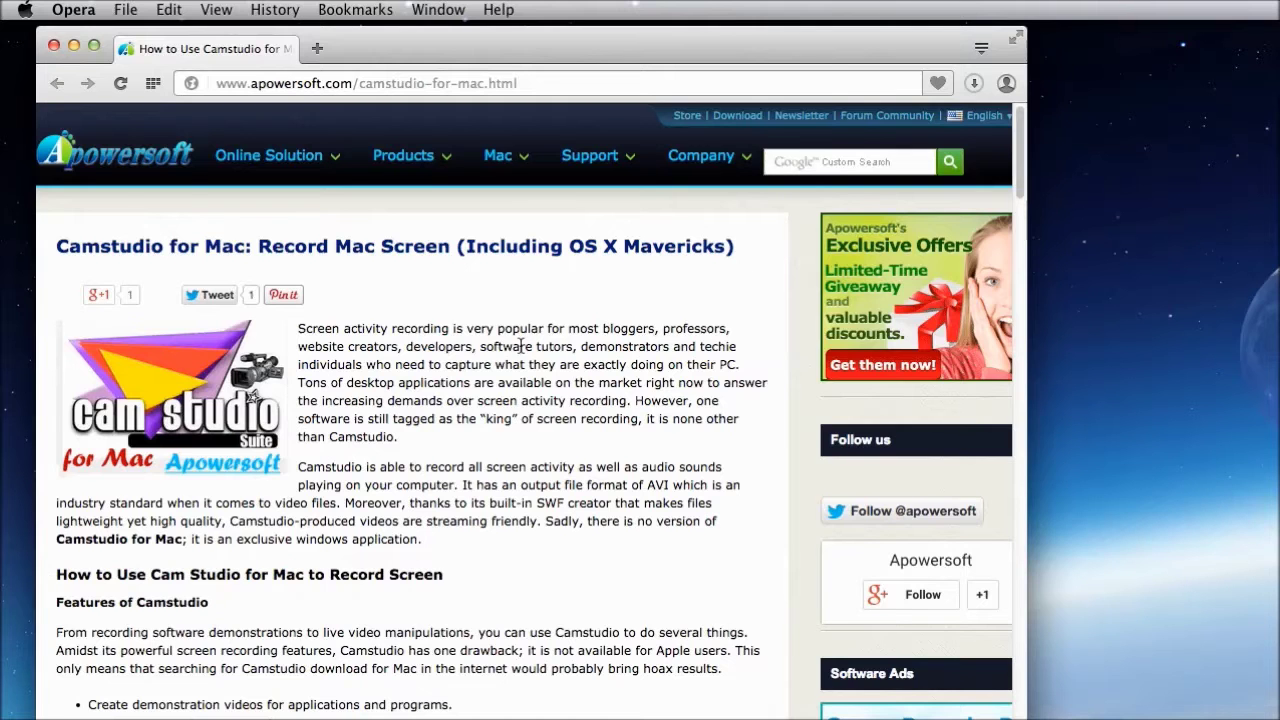
# Scroll the Opera article to the green Download button and download the Apowersoft installer.
pyautogui.scroll(-2, 560, 383)
pyautogui.scroll(-5, 560, 383)
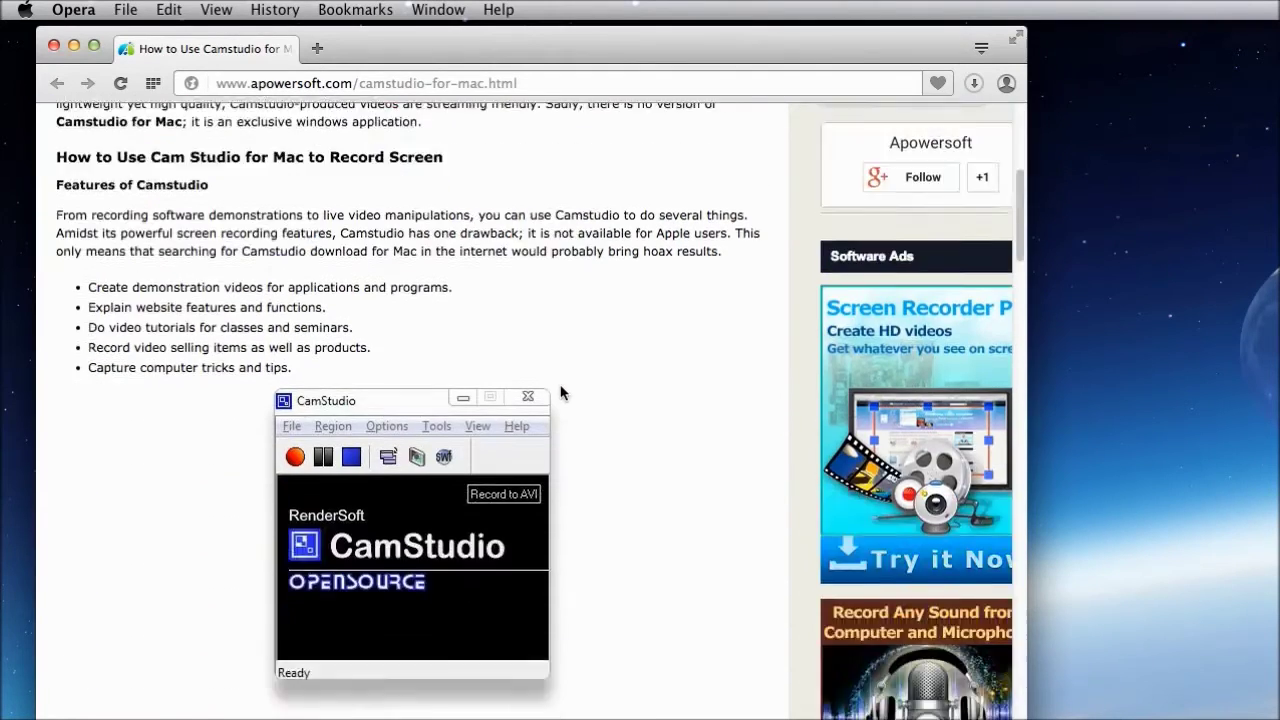
pyautogui.scroll(-5, 545, 392)
pyautogui.scroll(-1, 534, 405)
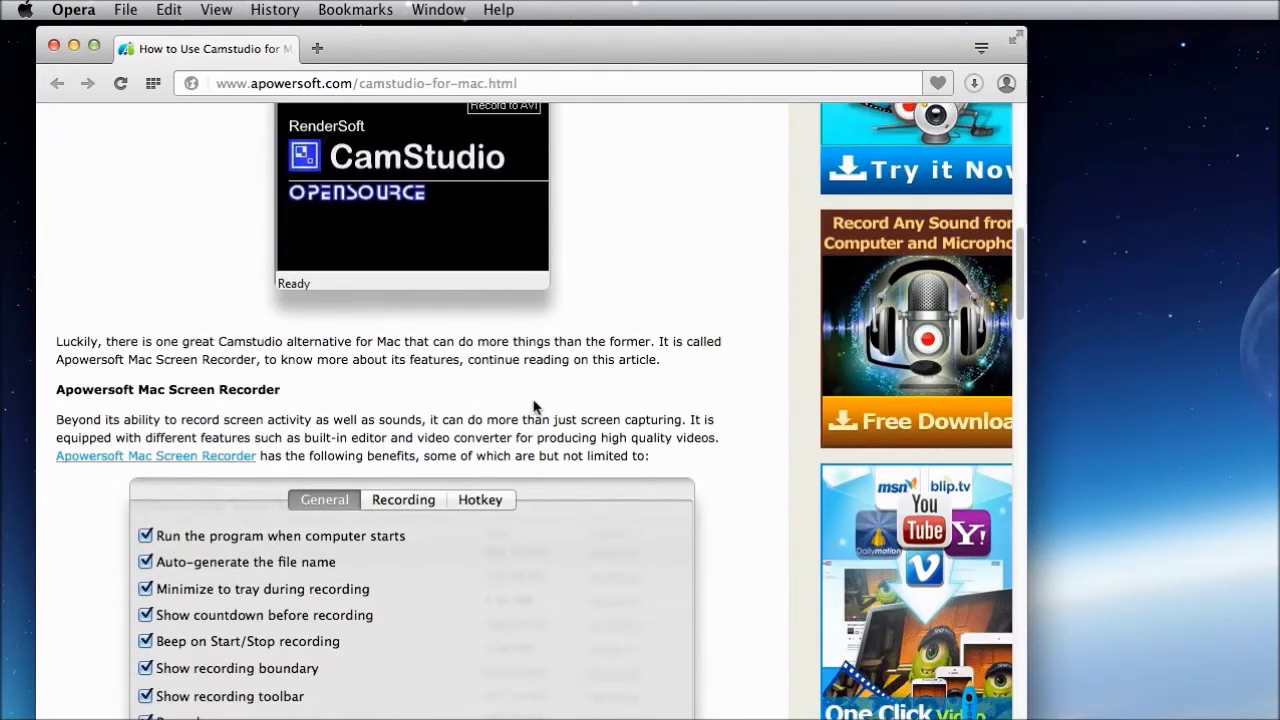
pyautogui.scroll(-1, 534, 396)
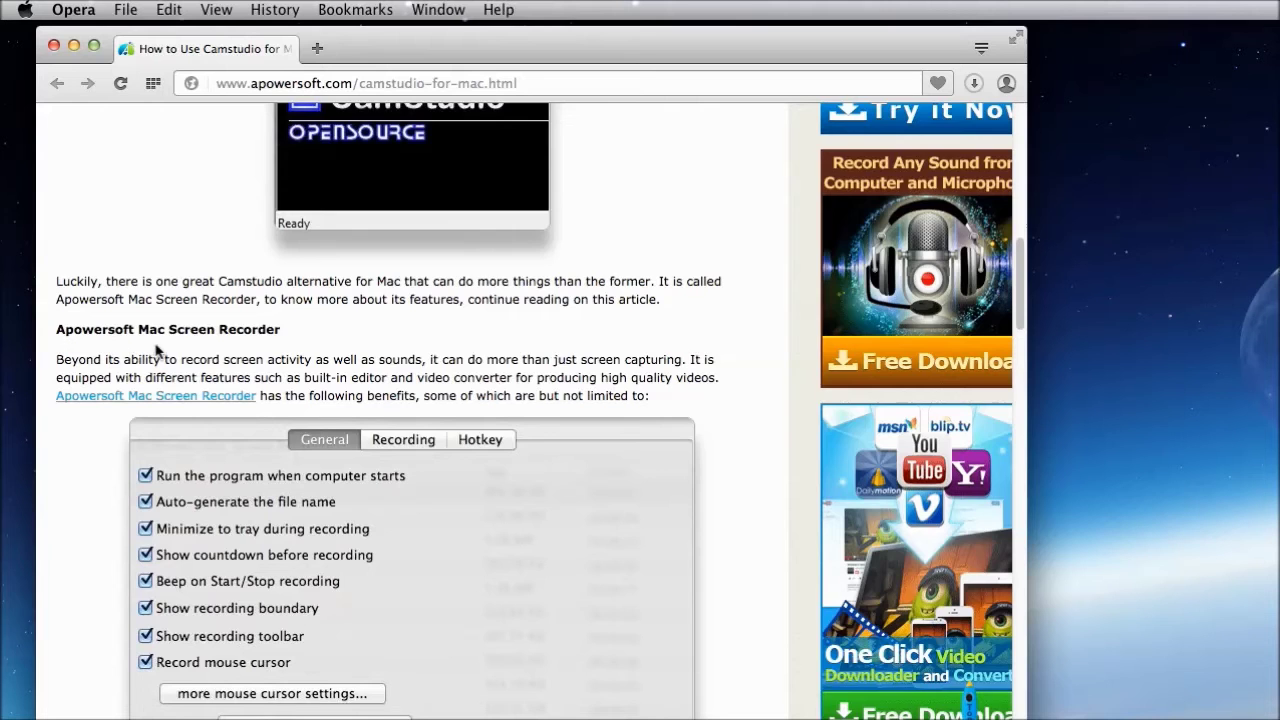
pyautogui.scroll(-5, 372, 392)
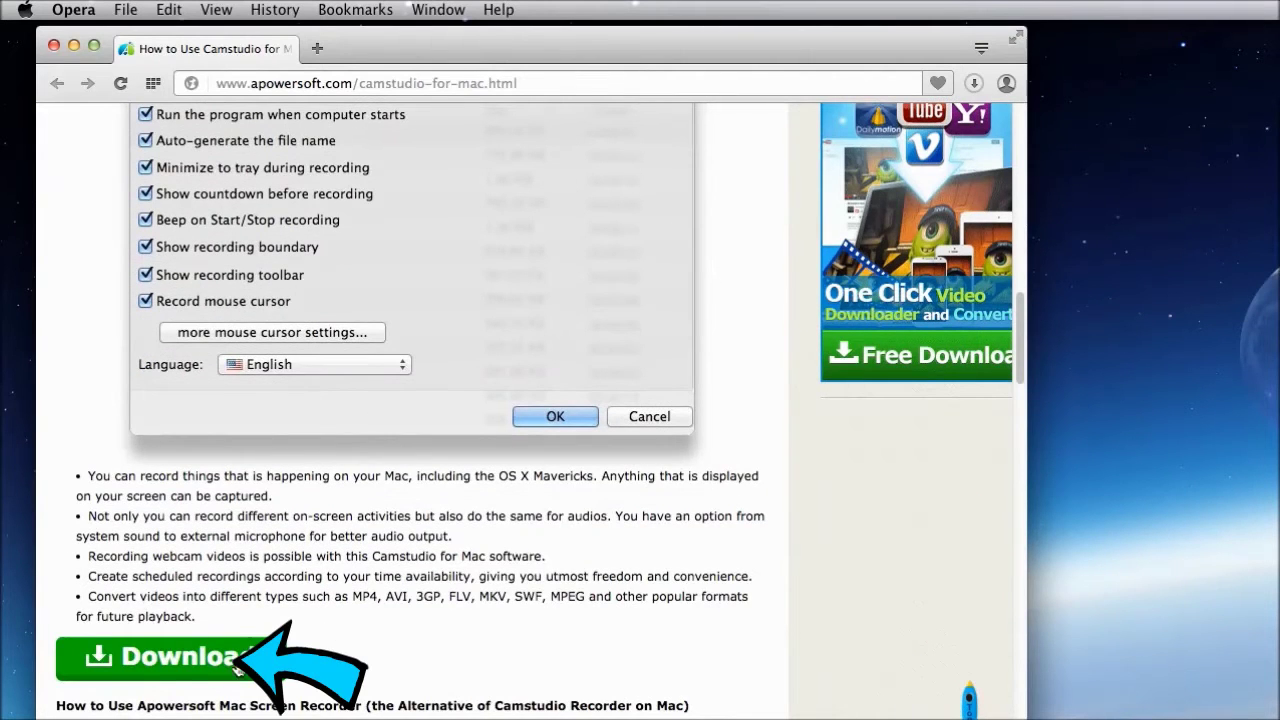
pyautogui.click(205, 656)
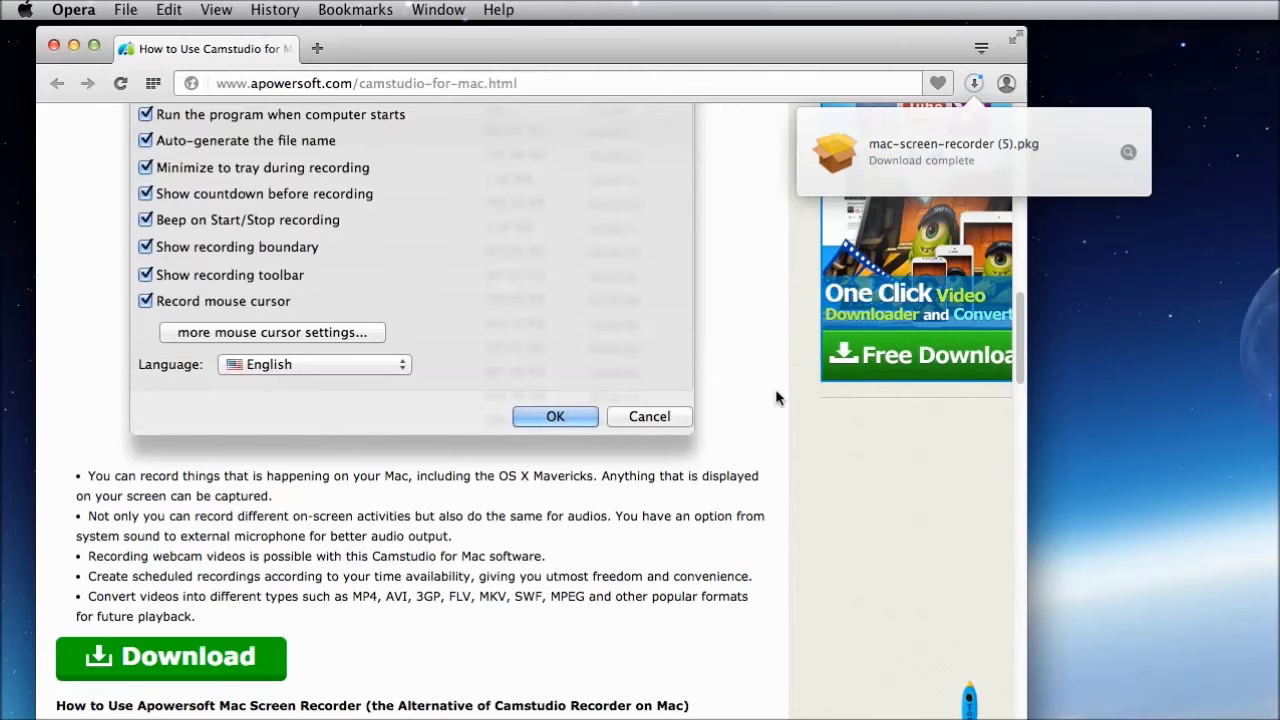
# Launch the recorder and set the right-click animation to yellow with hot spot size 16.
pyautogui.click(986, 150)
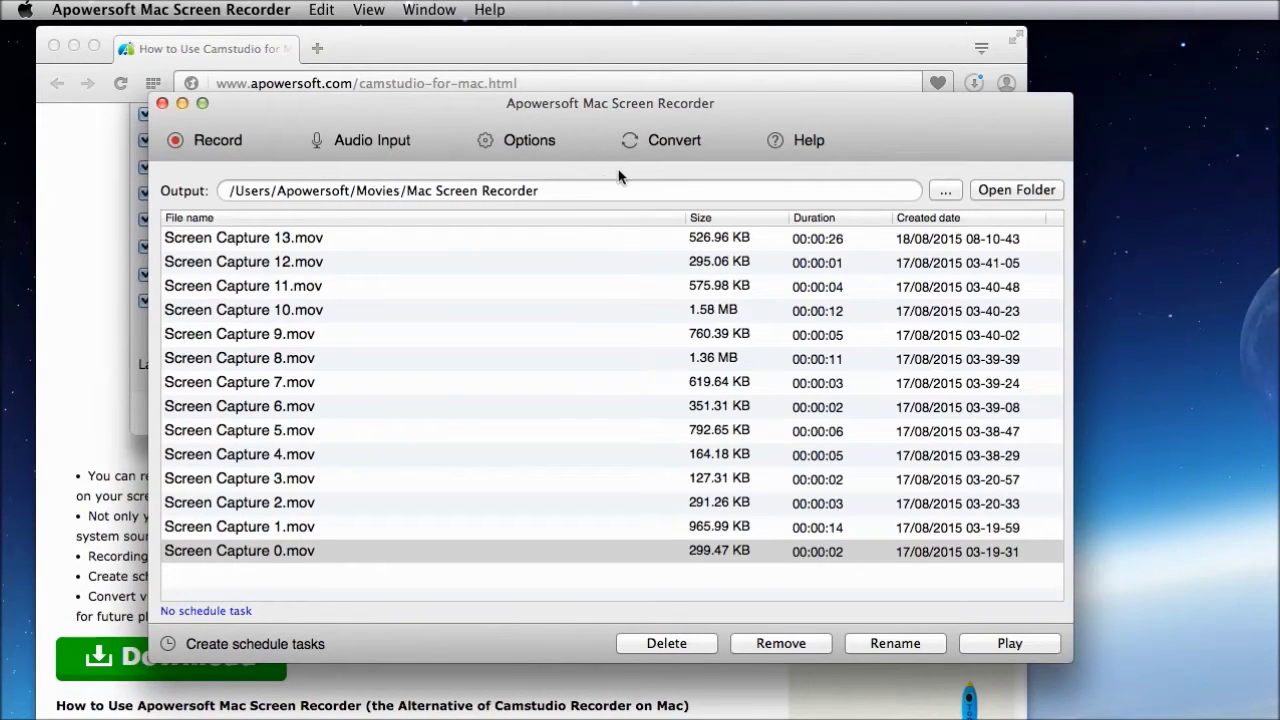
pyautogui.click(527, 140)
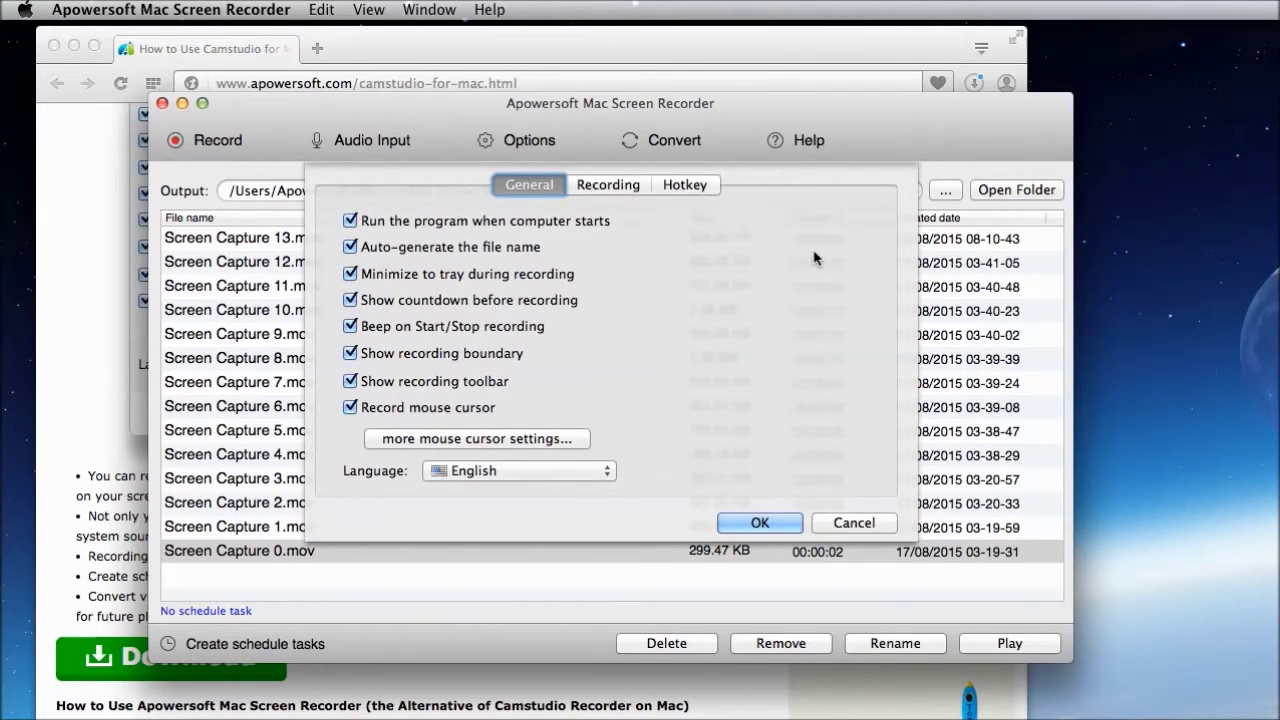
pyautogui.click(507, 440)
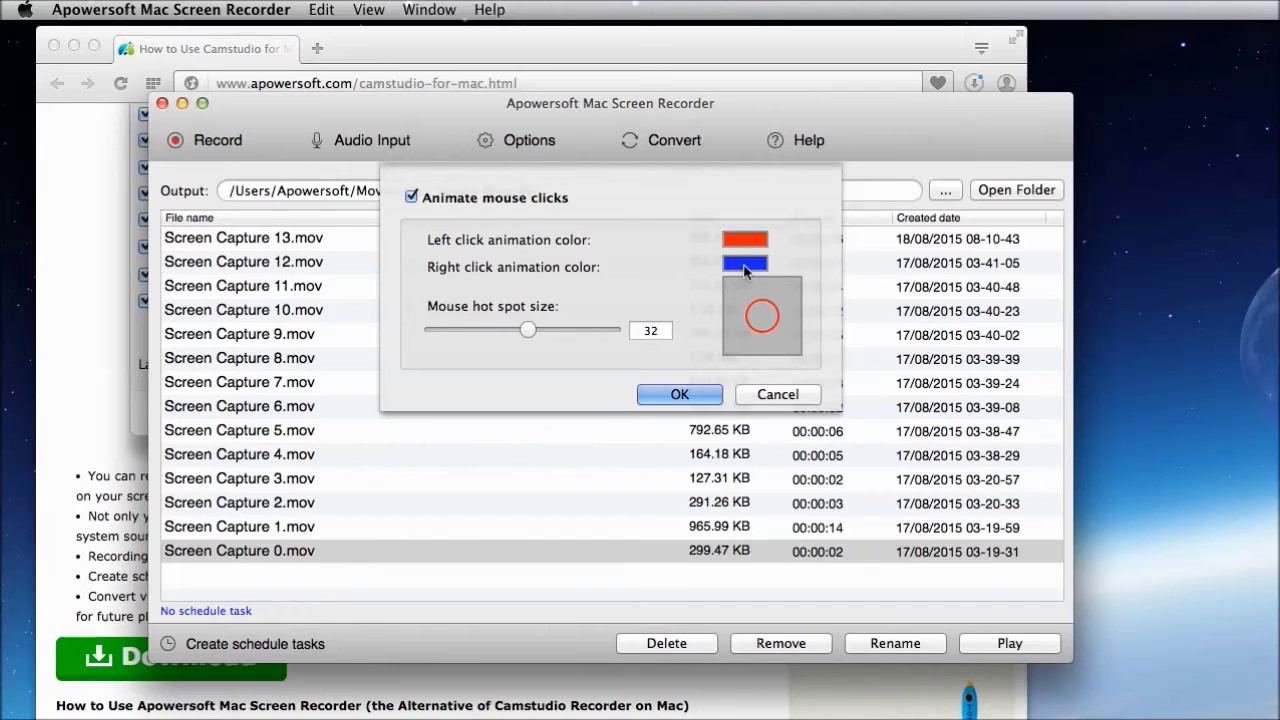
pyautogui.click(745, 266)
pyautogui.click(553, 563)
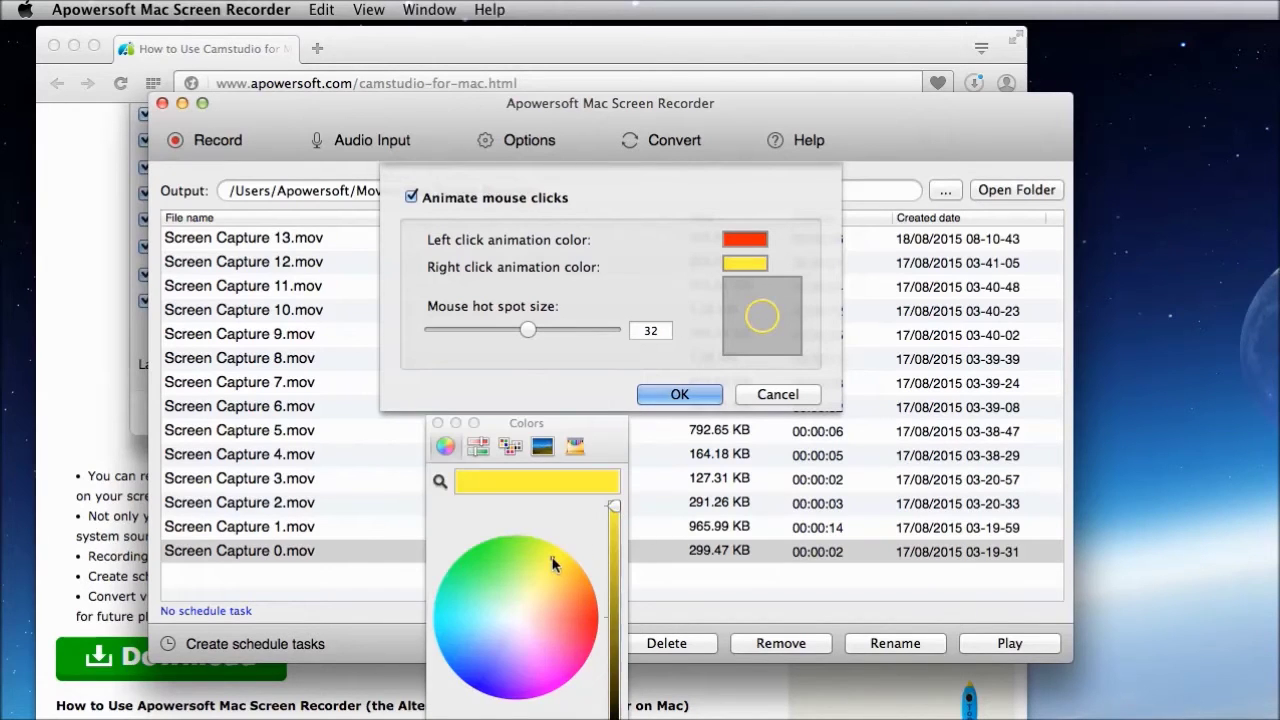
pyautogui.moveTo(535, 333); pyautogui.dragTo(523, 328)
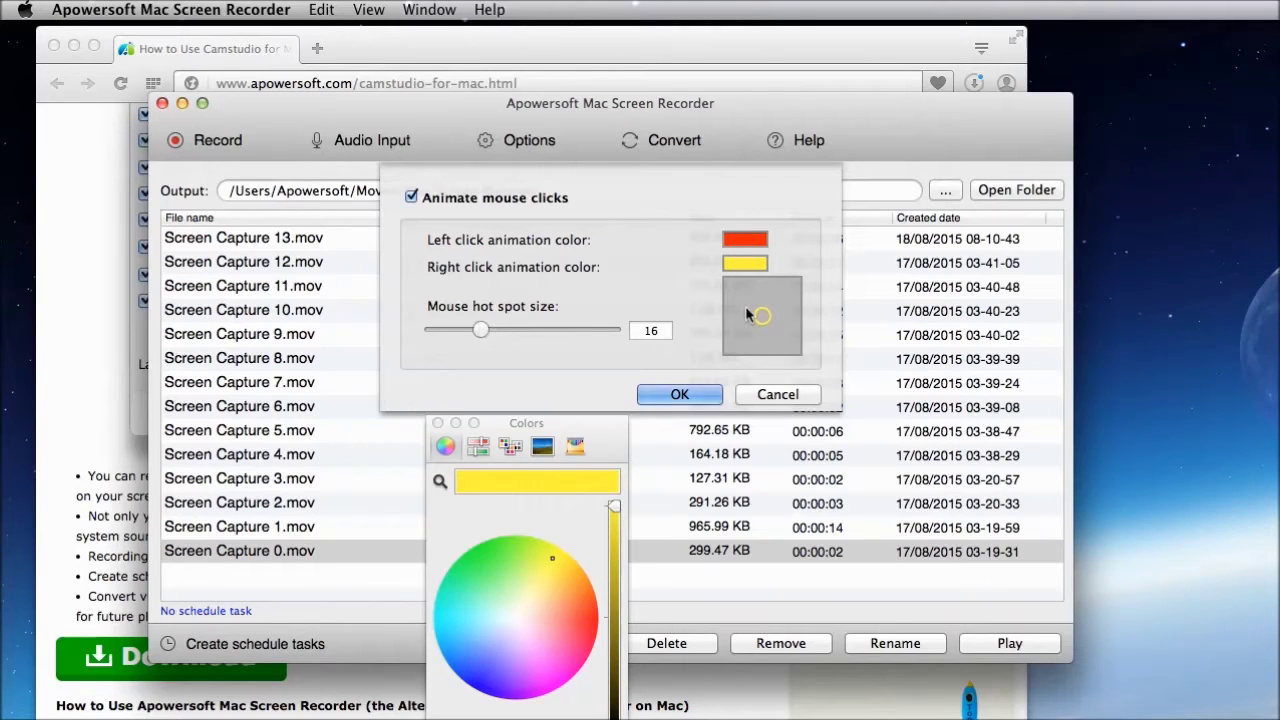
pyautogui.click(680, 394)
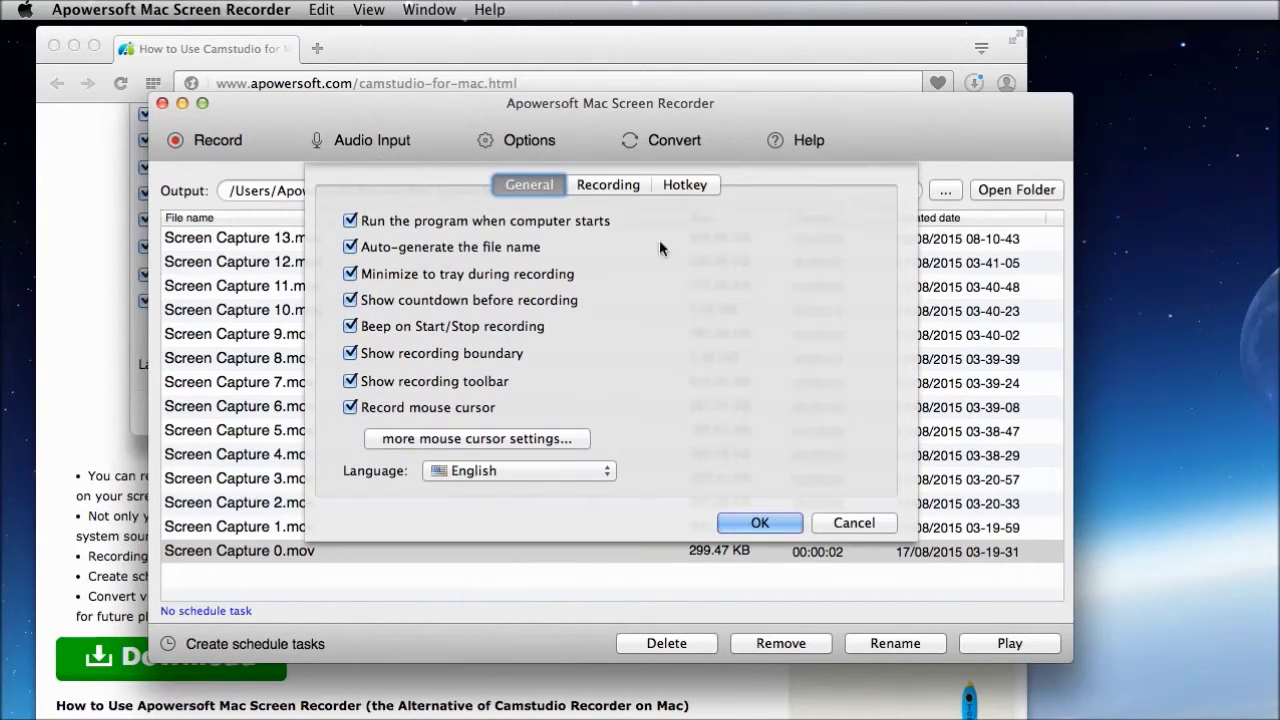
# Keep recording at 30 fps and High quality, review the hotkeys, and save the options.
pyautogui.click(609, 188)
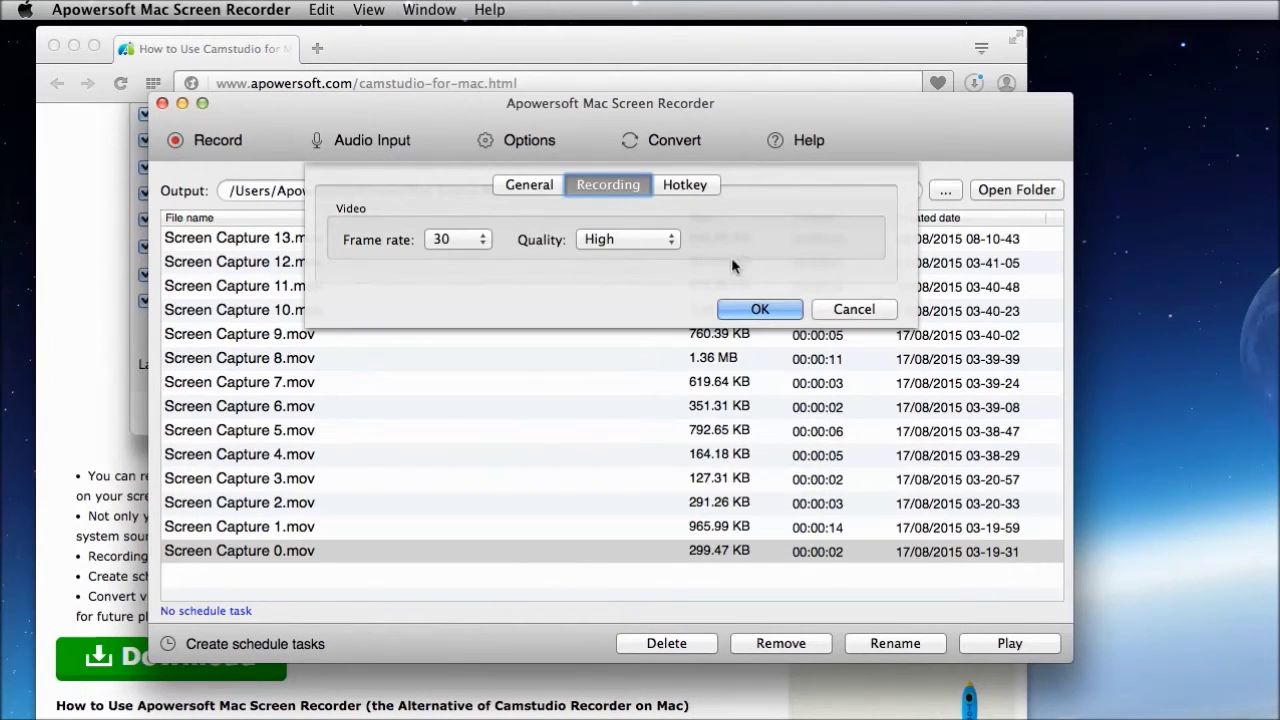
pyautogui.click(481, 245)
pyautogui.click(652, 266)
pyautogui.click(648, 242)
pyautogui.click(745, 247)
pyautogui.click(694, 192)
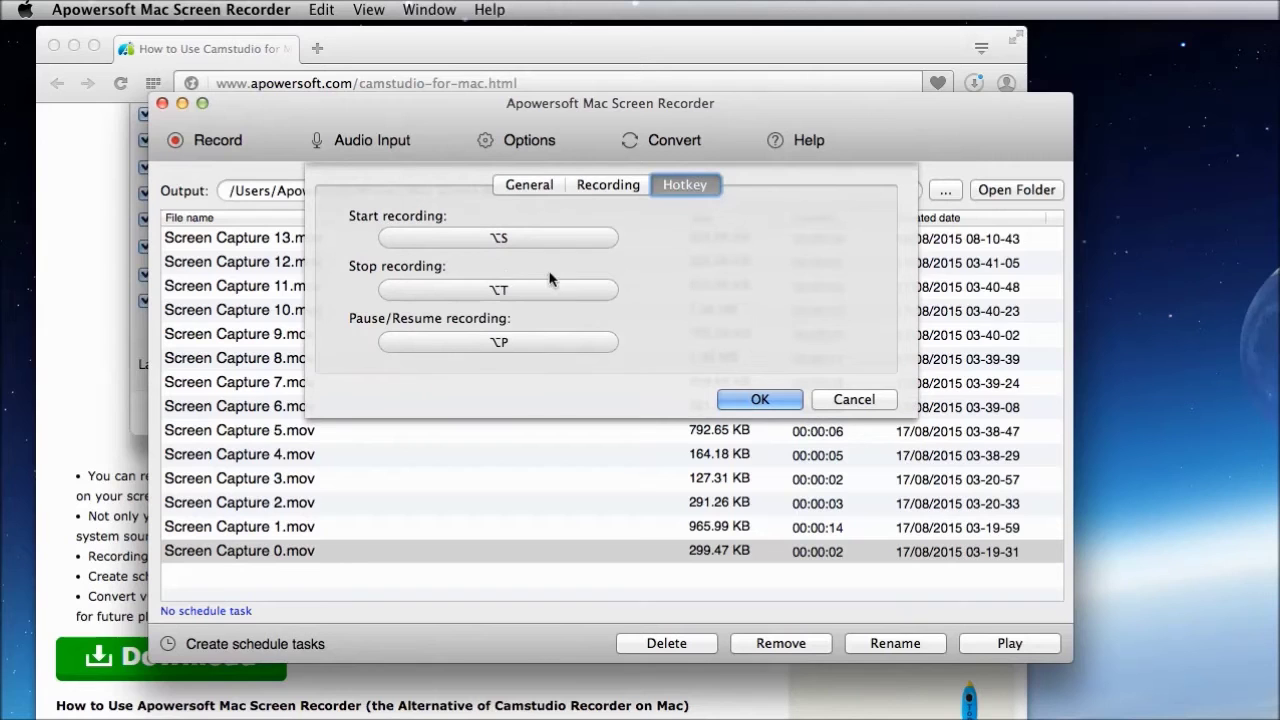
pyautogui.click(735, 401)
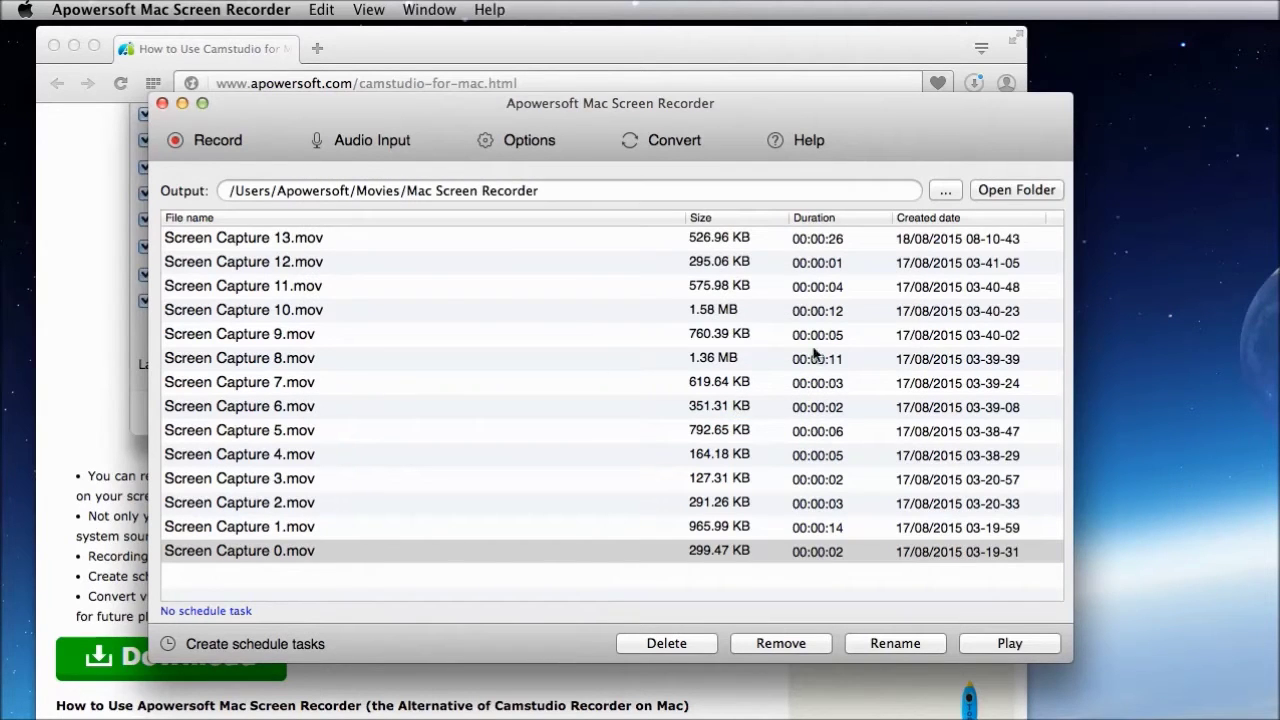
# Keep System sound as the audio input, check the Record menu, and bring Opera forward.
pyautogui.click(370, 146)
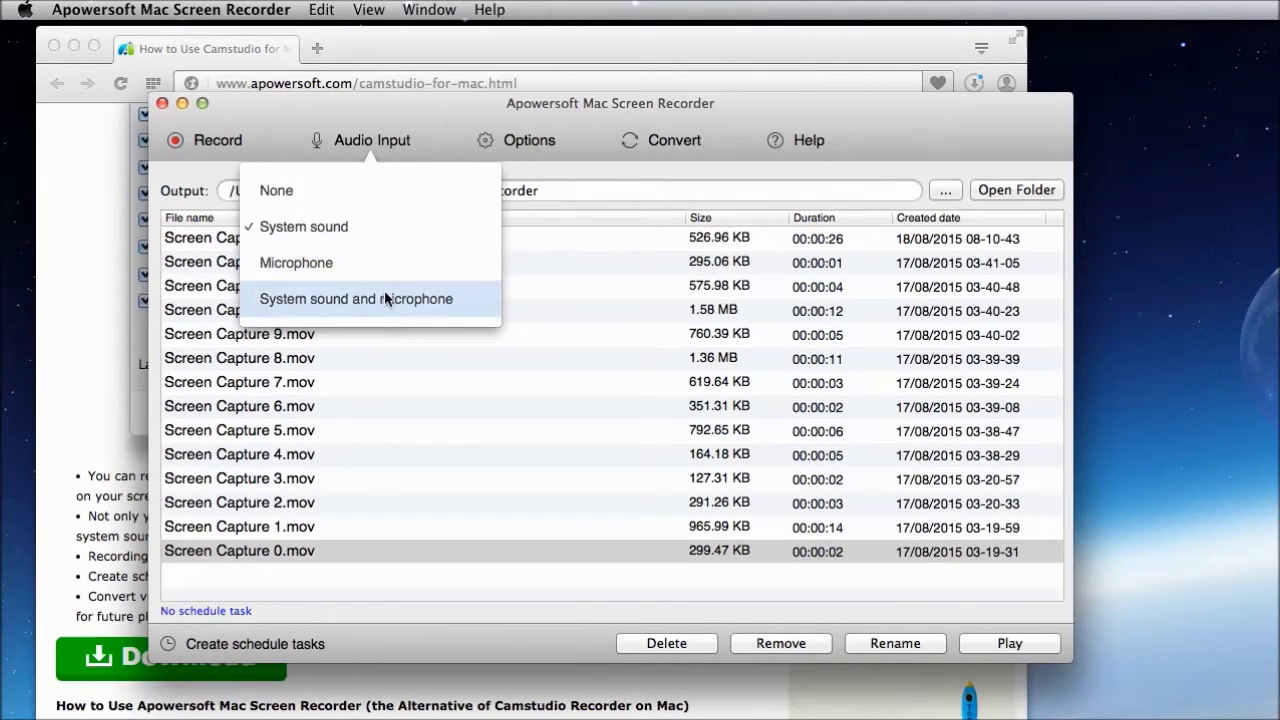
pyautogui.click(472, 238)
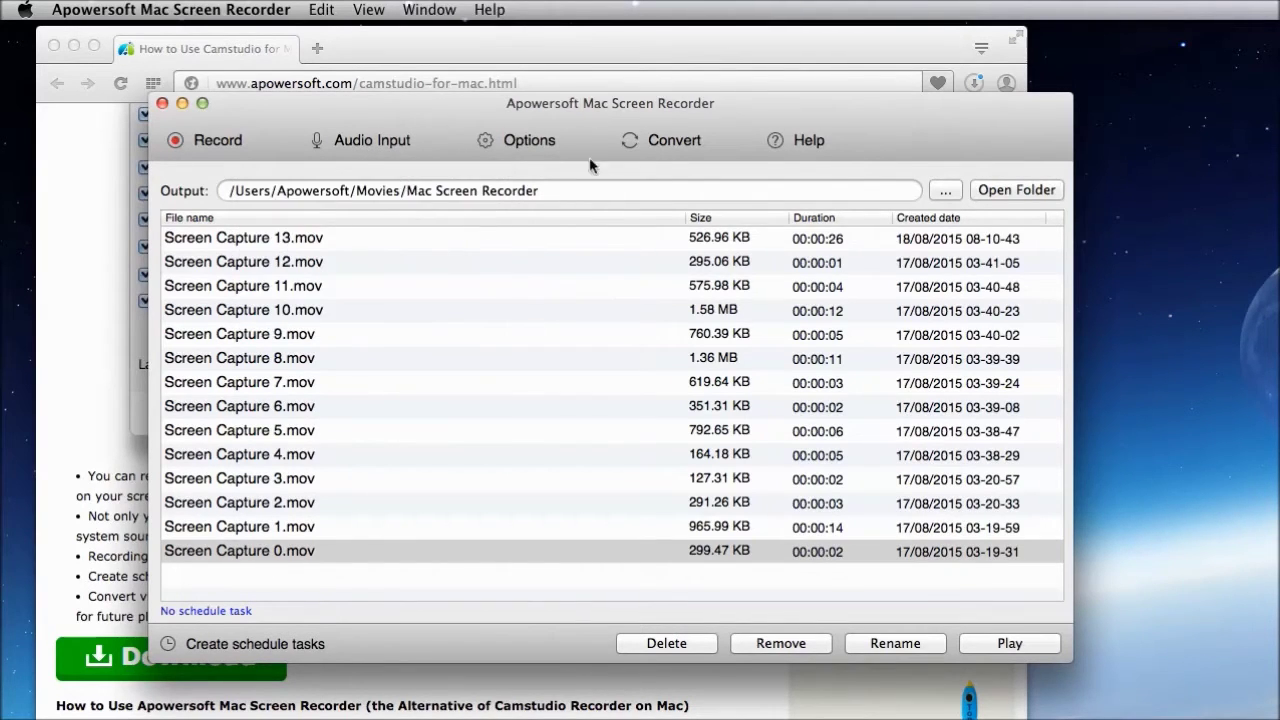
pyautogui.click(213, 139)
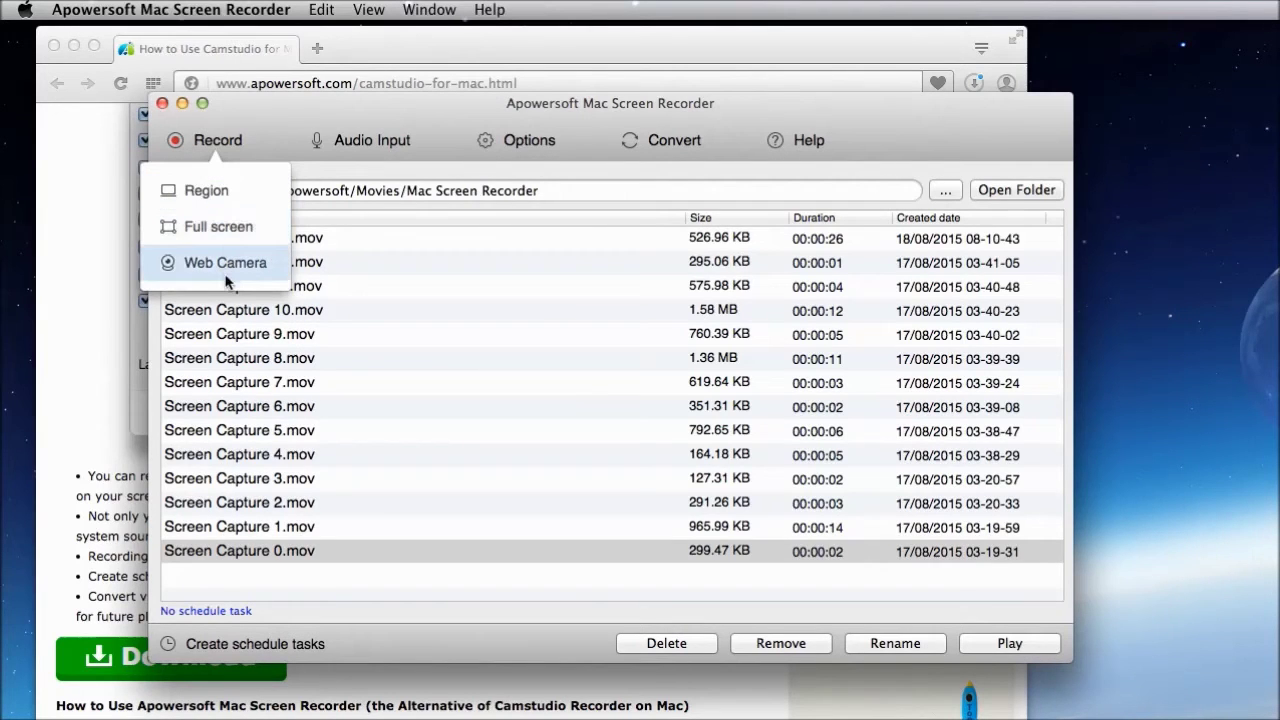
pyautogui.click(277, 108)
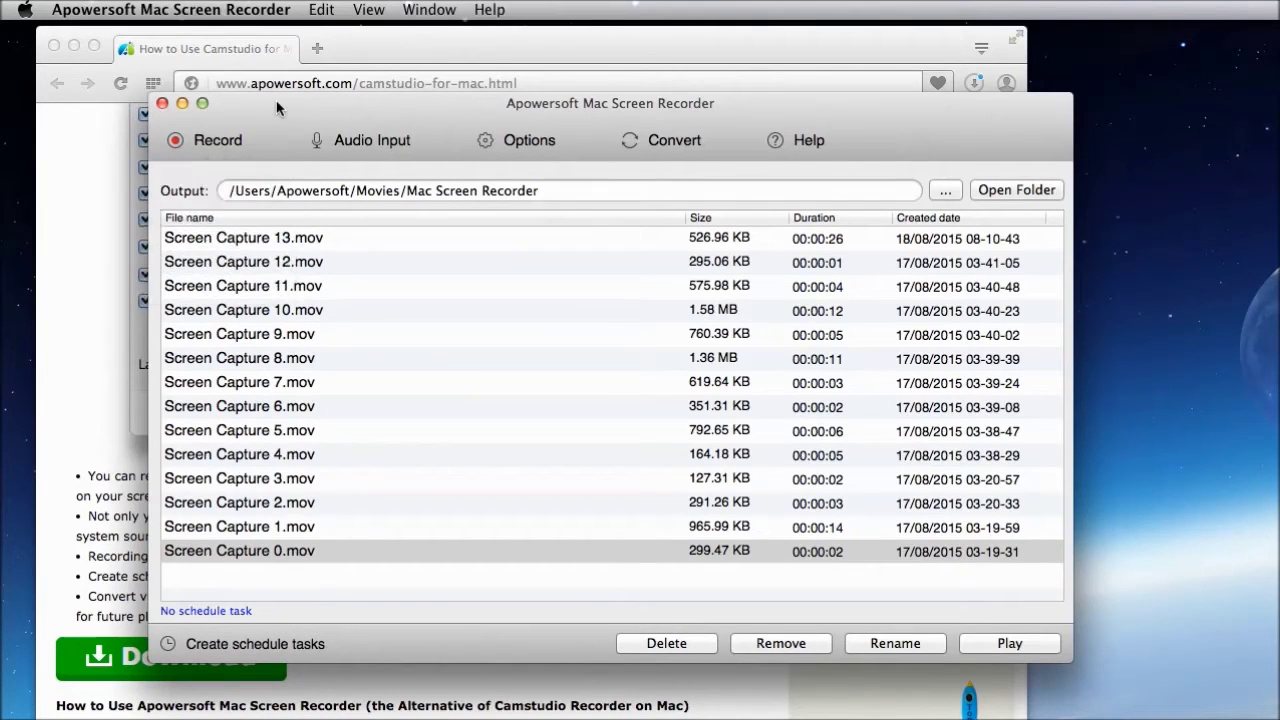
pyautogui.click(78, 55)
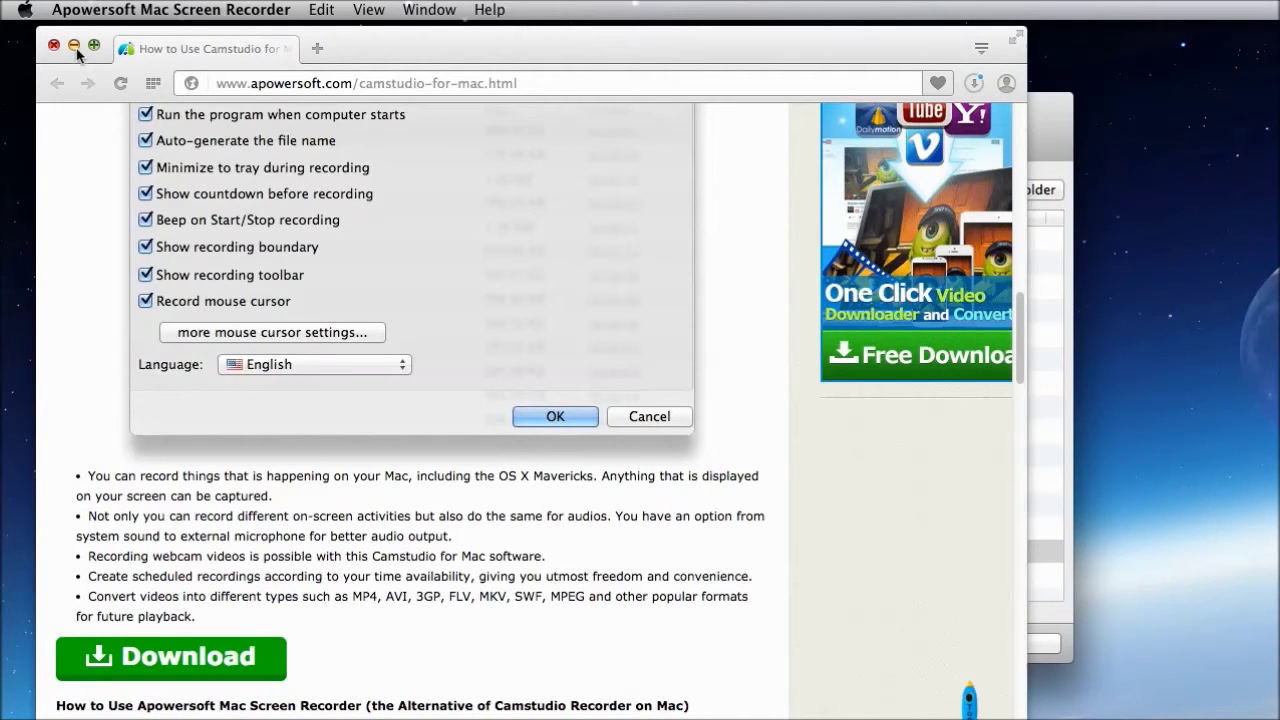
# Minimize Opera, move the QuickTime video up, and record a 986x465 region over it.
pyautogui.click(74, 46)
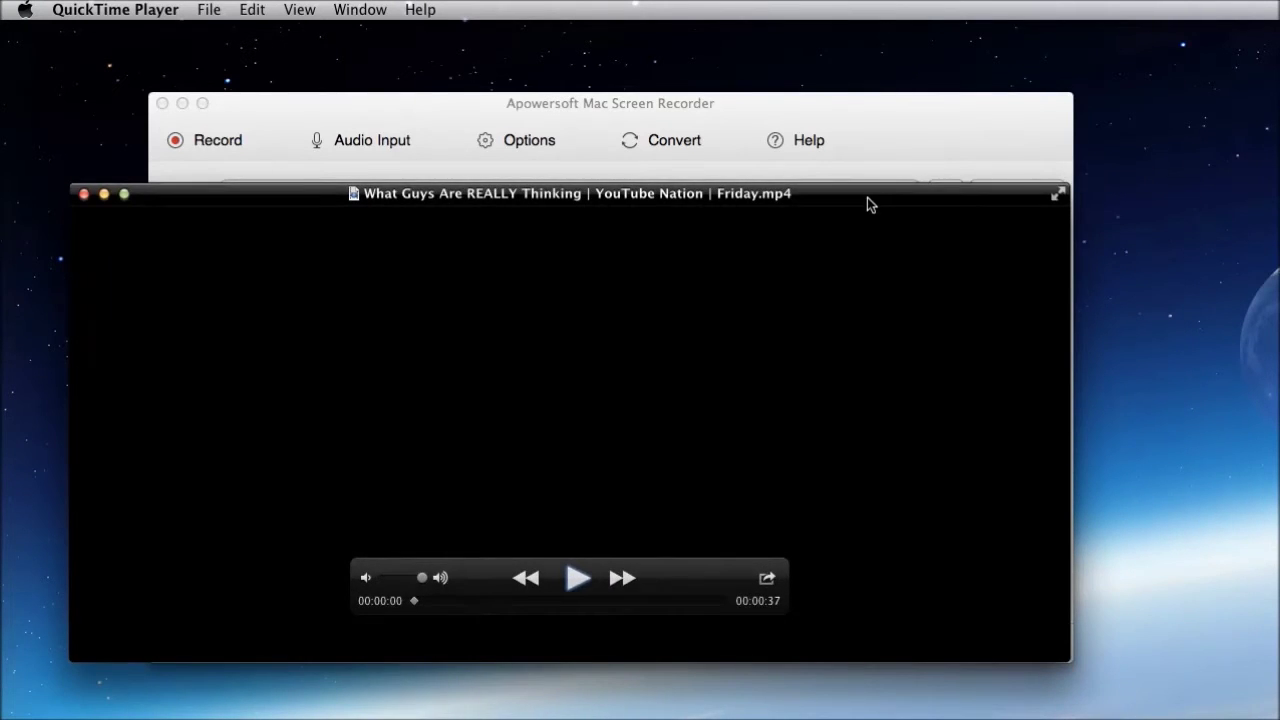
pyautogui.moveTo(869, 196)
pyautogui.mouseDown()
pyautogui.moveTo(965, 143)
pyautogui.moveTo(1000, 94)
pyautogui.mouseUp()
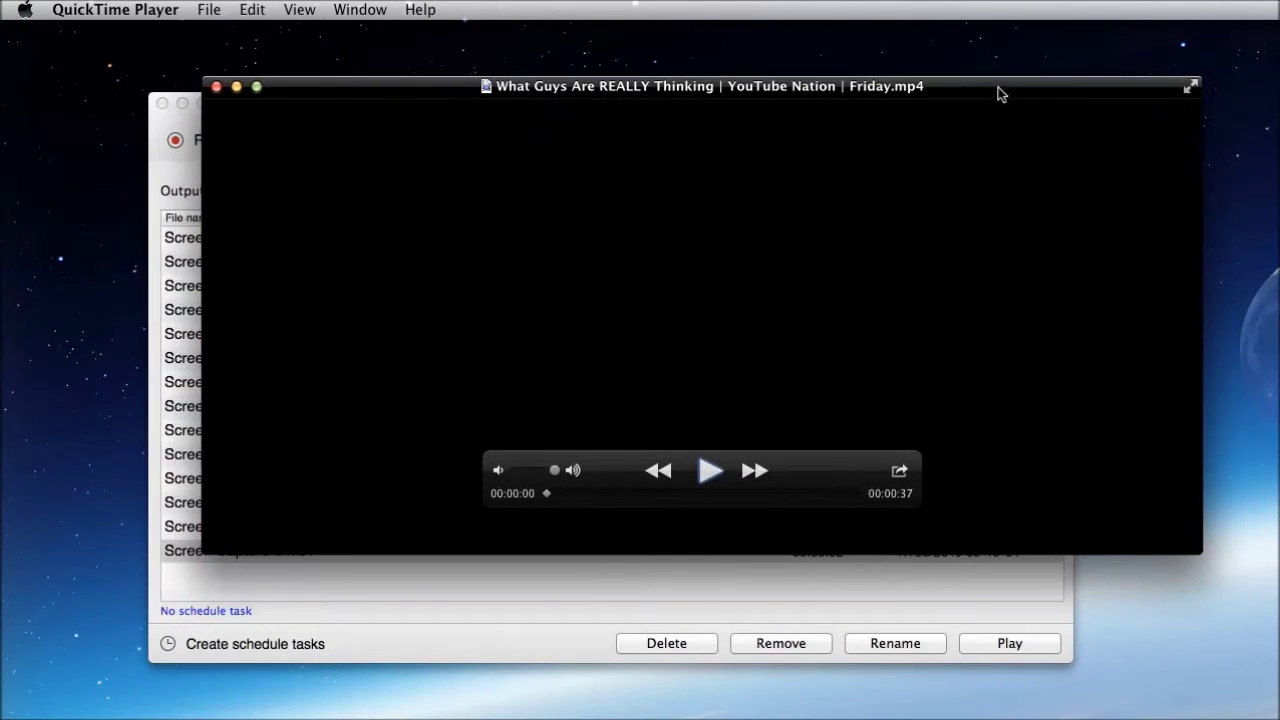
pyautogui.click(176, 136)
pyautogui.click(232, 155)
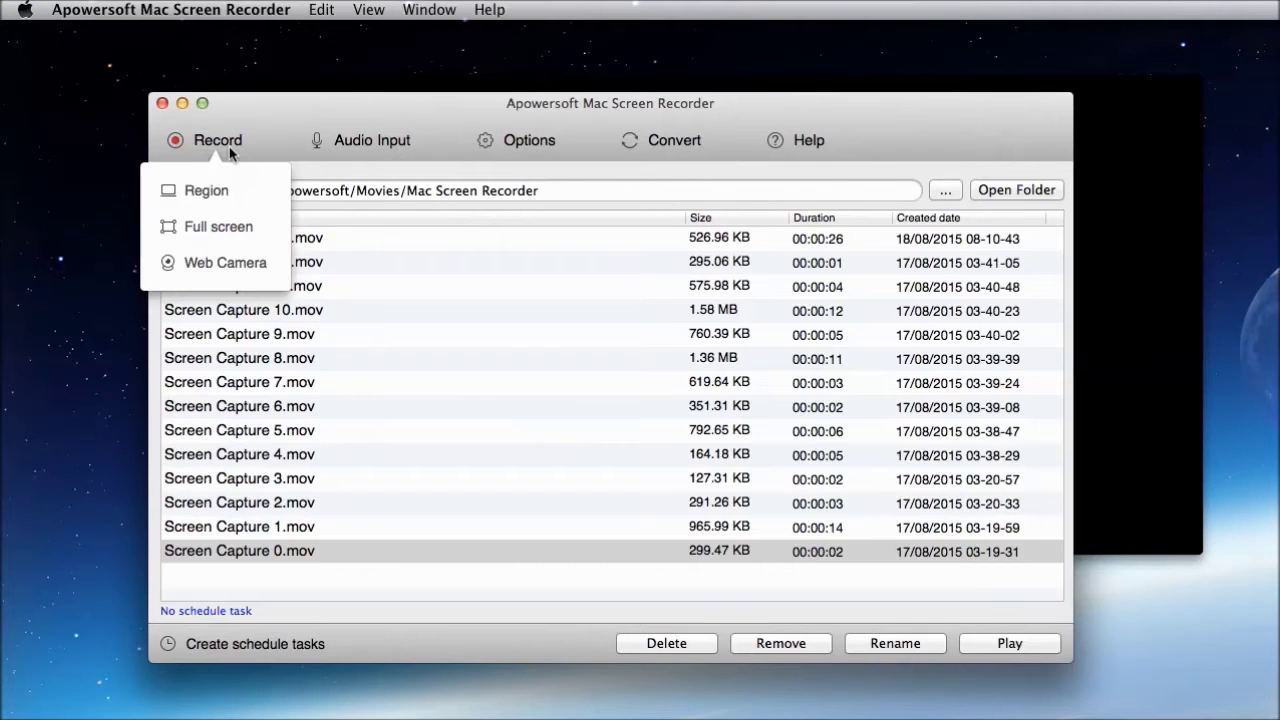
pyautogui.click(254, 200)
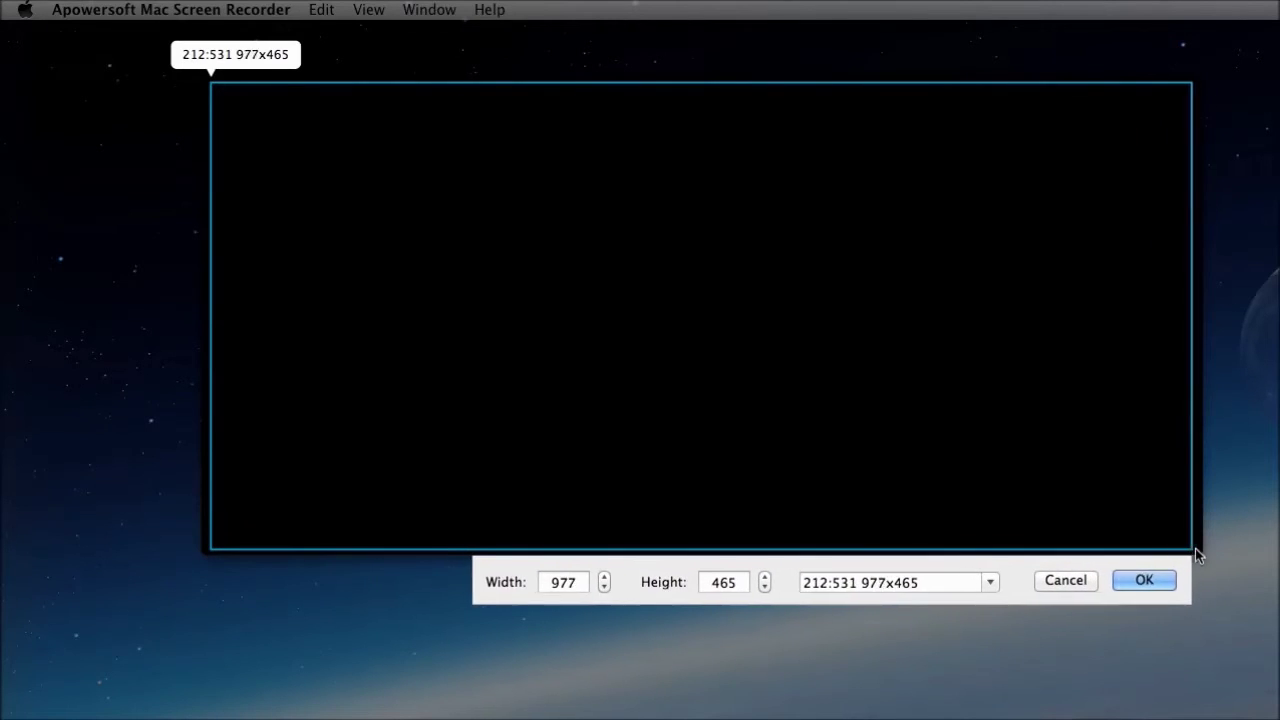
pyautogui.moveTo(1145, 543); pyautogui.dragTo(1200, 548)
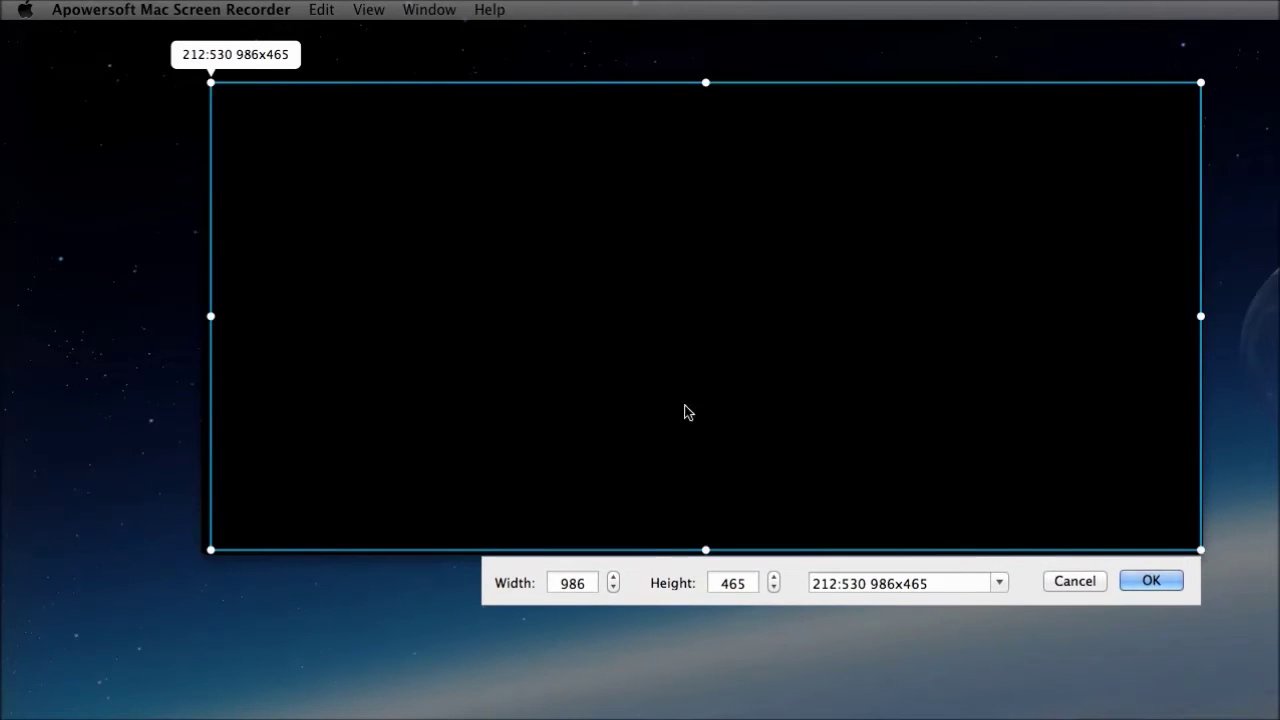
pyautogui.click(1150, 582)
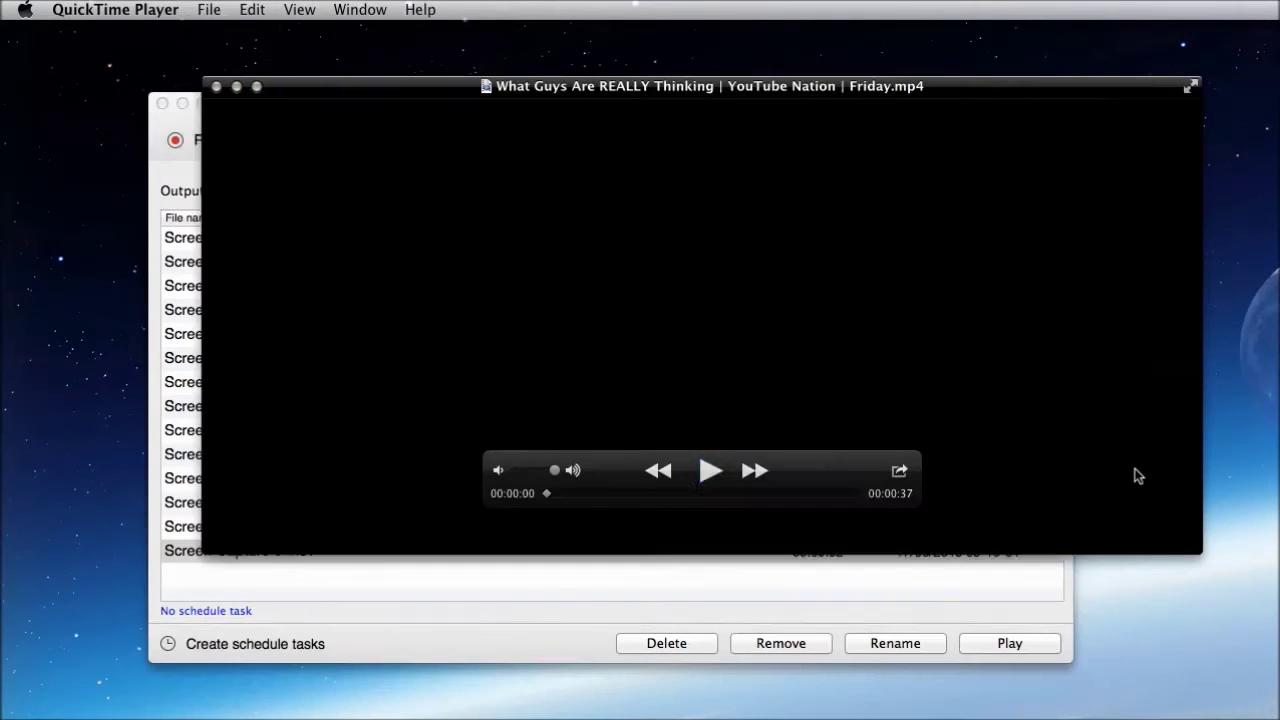
# Play the QuickTime video, stop recording, close Friday.mp4, and play back Screen Capture 14.mov.
pyautogui.click(700, 471)
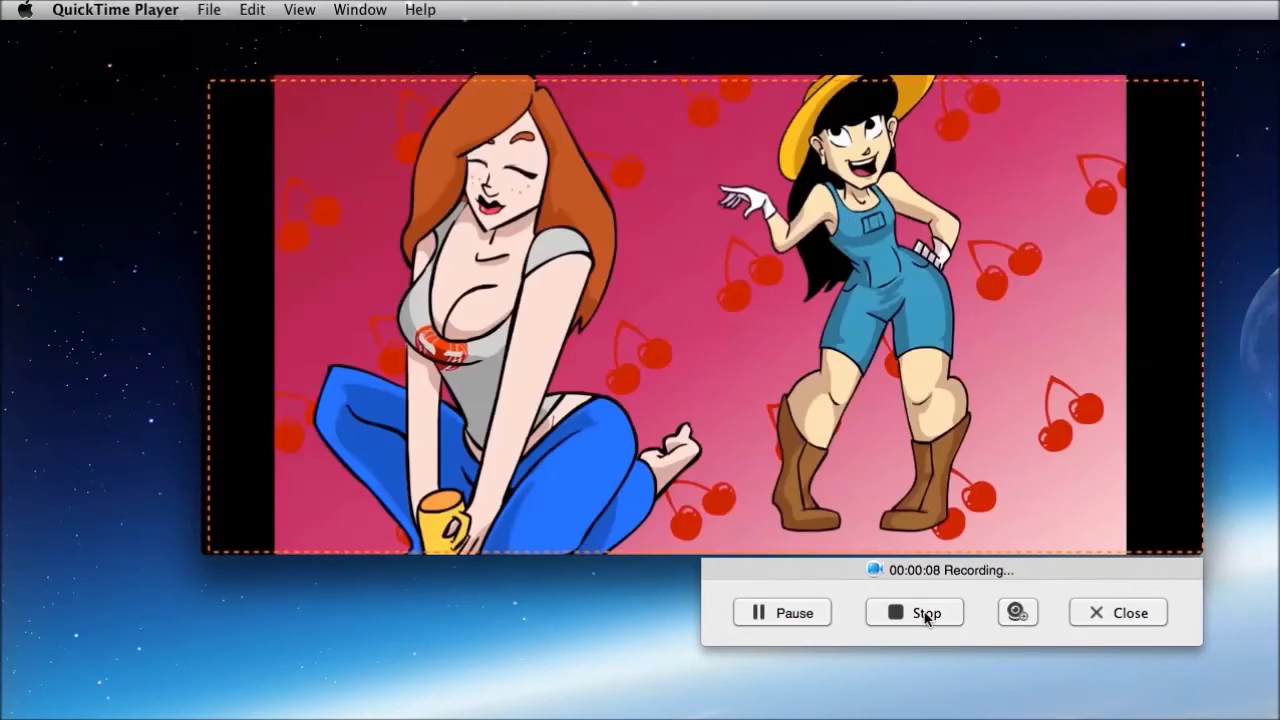
pyautogui.click(902, 617)
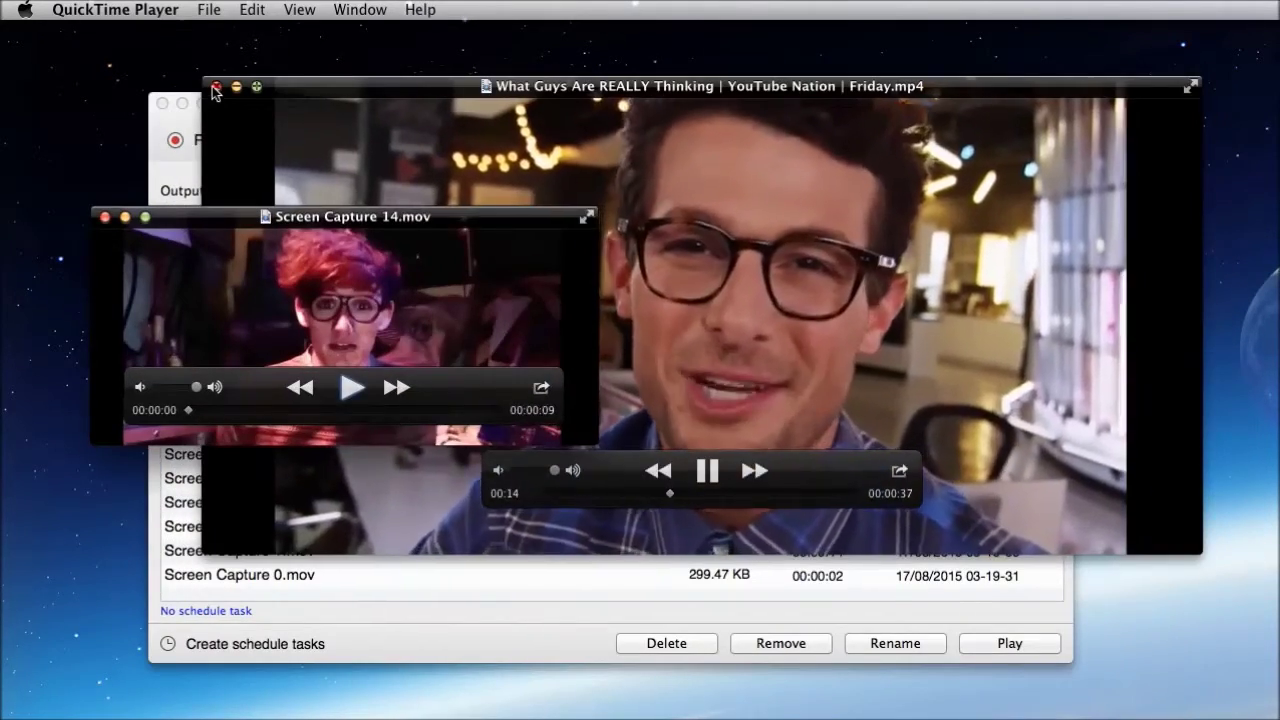
pyautogui.click(216, 86)
pyautogui.click(352, 386)
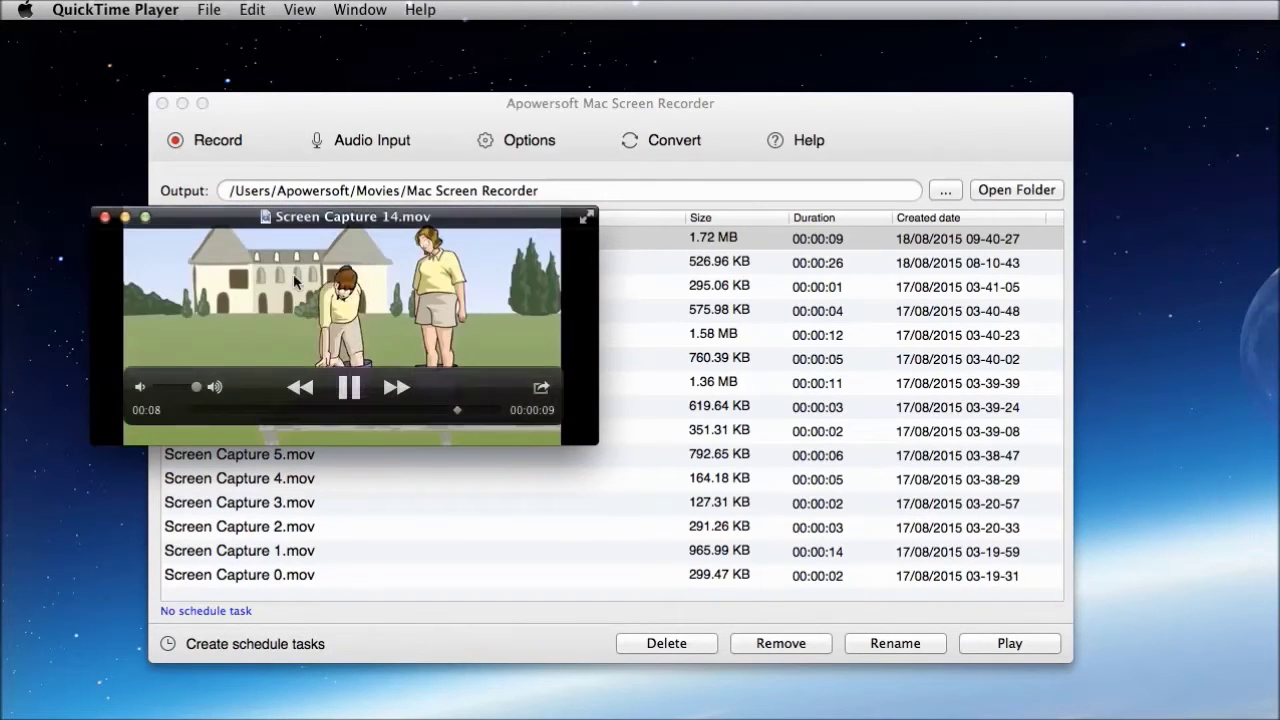
# Convert Screen Capture 15.mov merged with the Babies Discovering Things clip into one MKV.
pyautogui.click(104, 215)
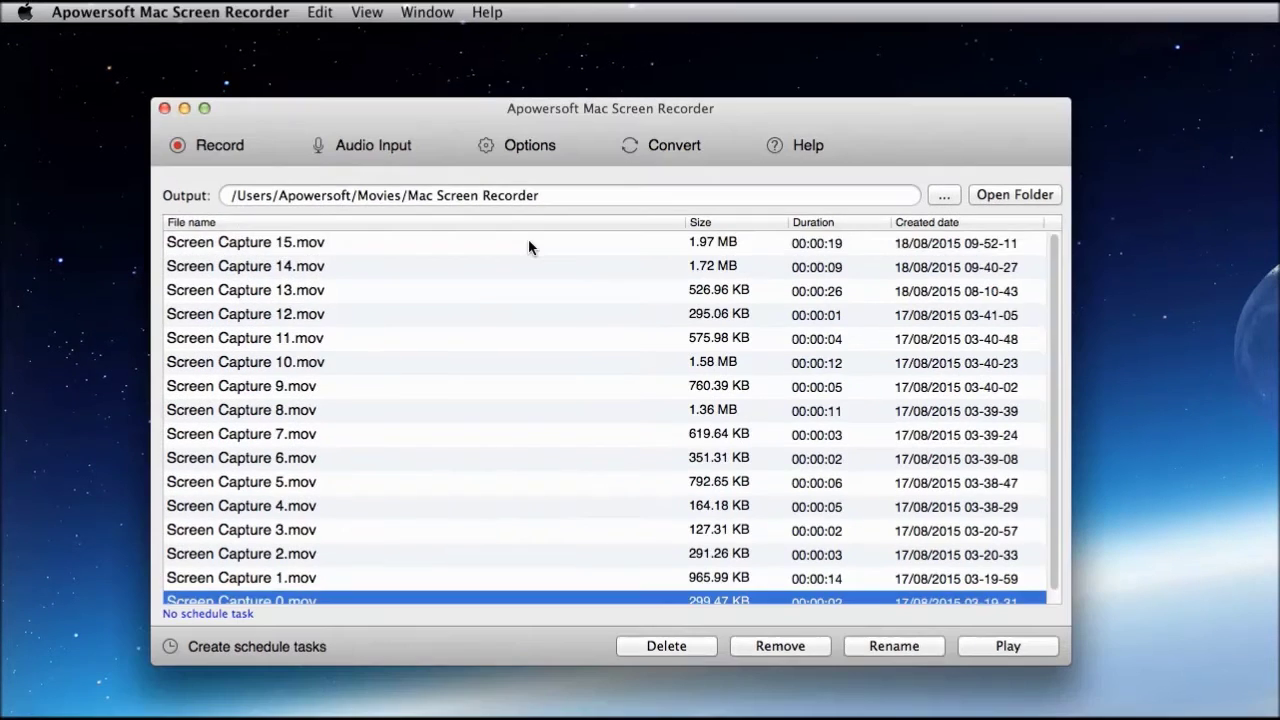
pyautogui.click(529, 243)
pyautogui.rightClick(529, 246)
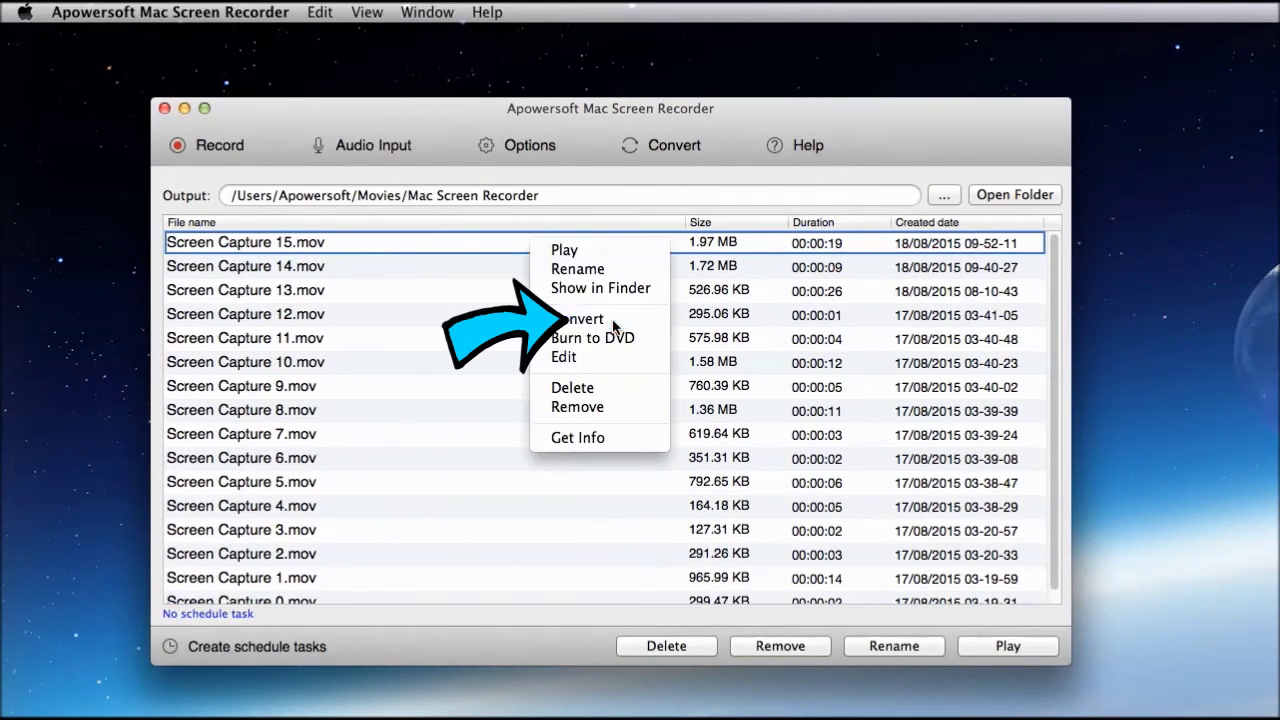
pyautogui.click(612, 320)
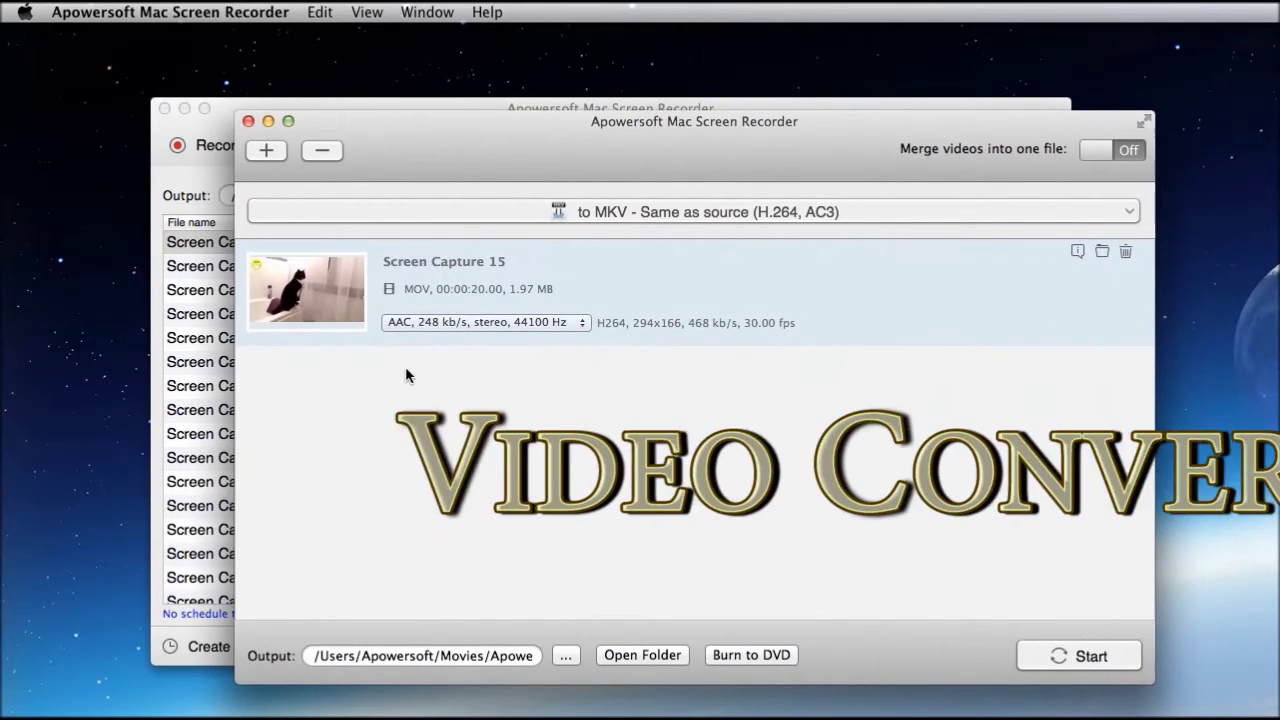
pyautogui.moveTo(1202, 495); pyautogui.dragTo(818, 440)
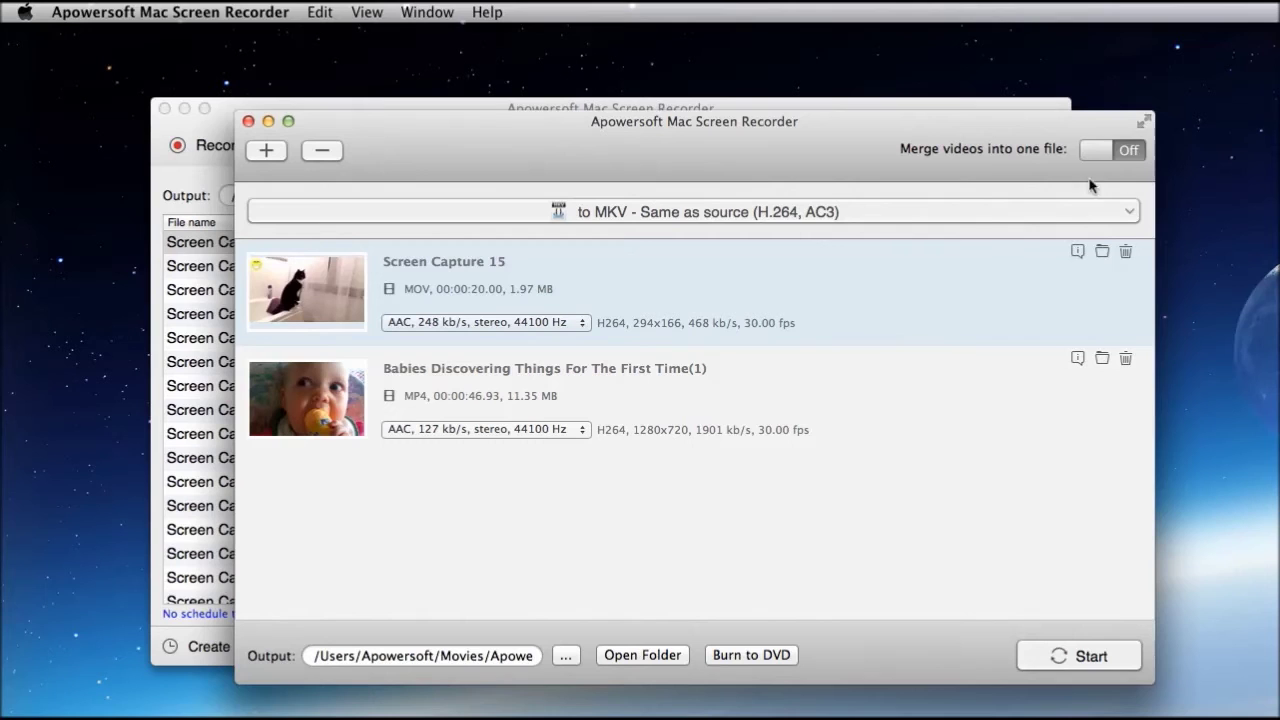
pyautogui.click(1062, 655)
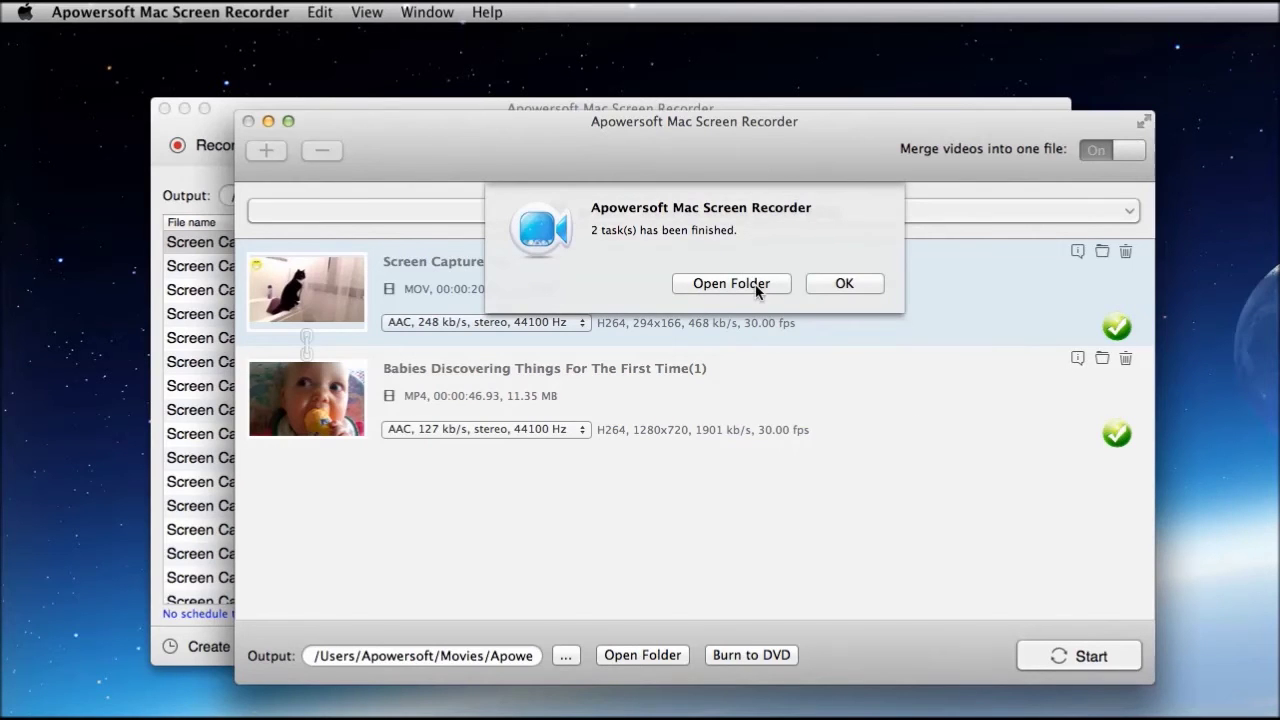
pyautogui.click(836, 284)
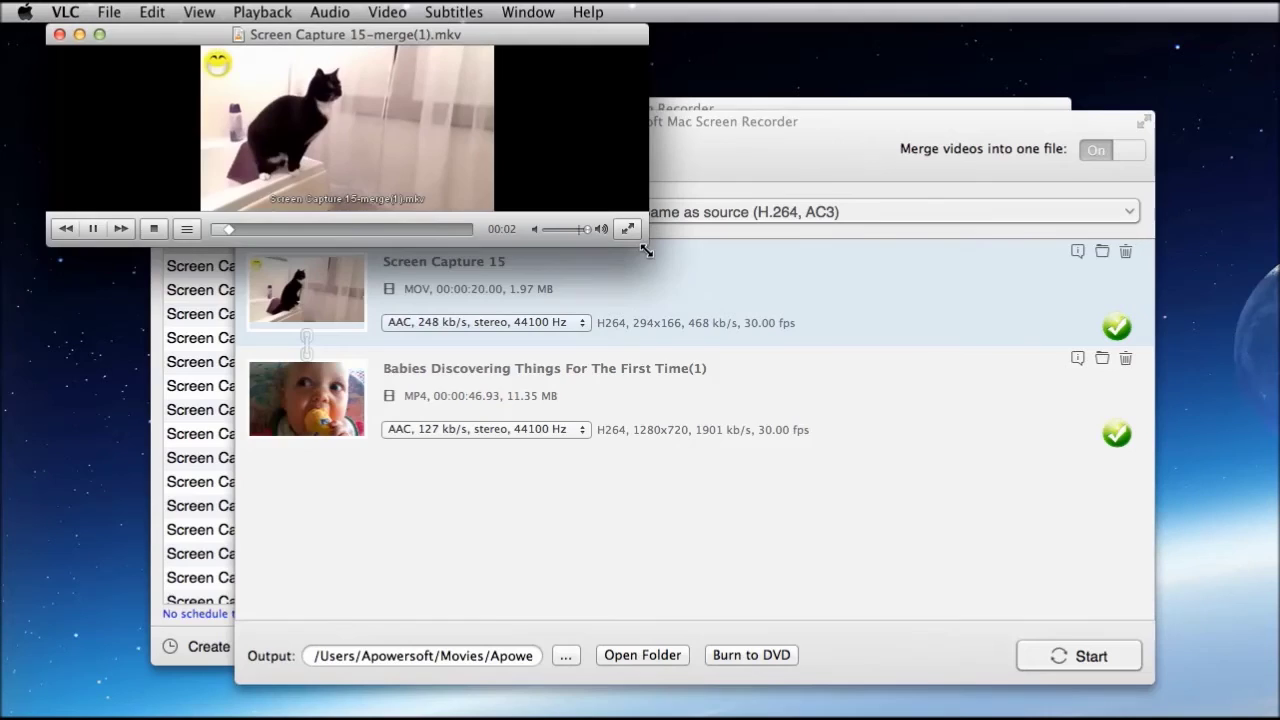
# Enlarge VLC, seek through the merged MKV into the Babies clip, then close it.
pyautogui.moveTo(647, 244); pyautogui.dragTo(655, 265)
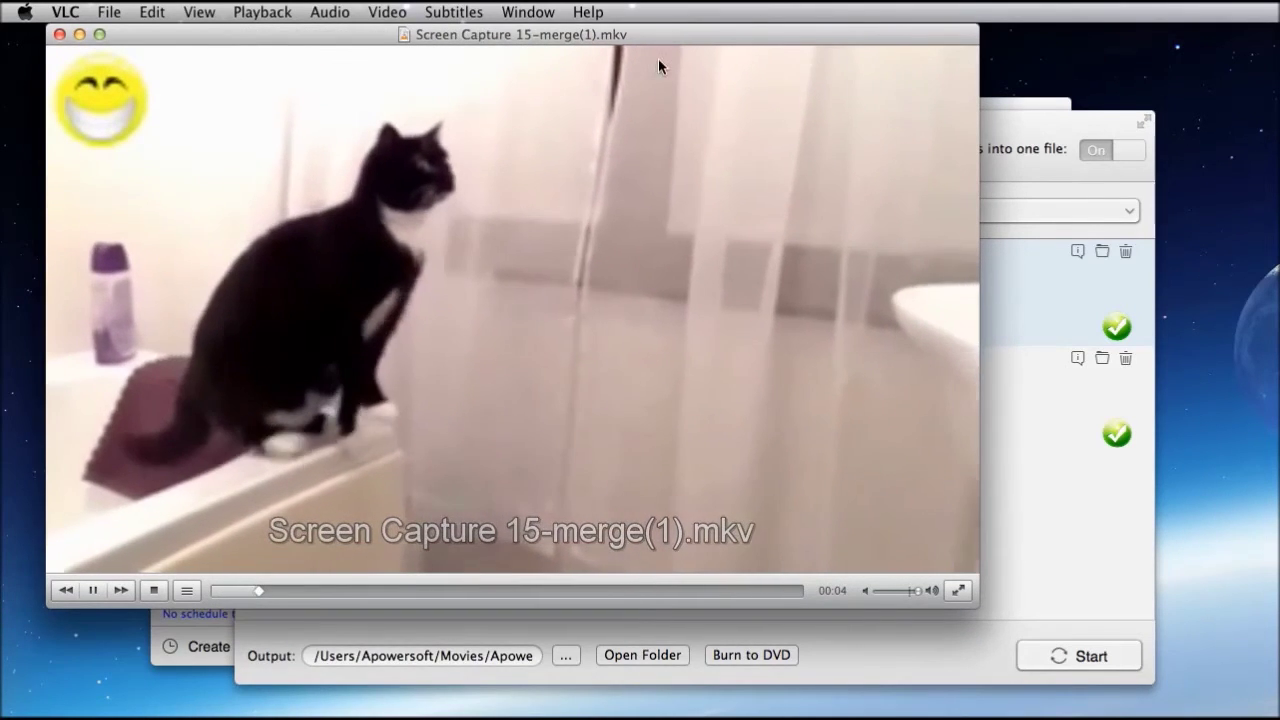
pyautogui.moveTo(669, 35); pyautogui.dragTo(779, 55)
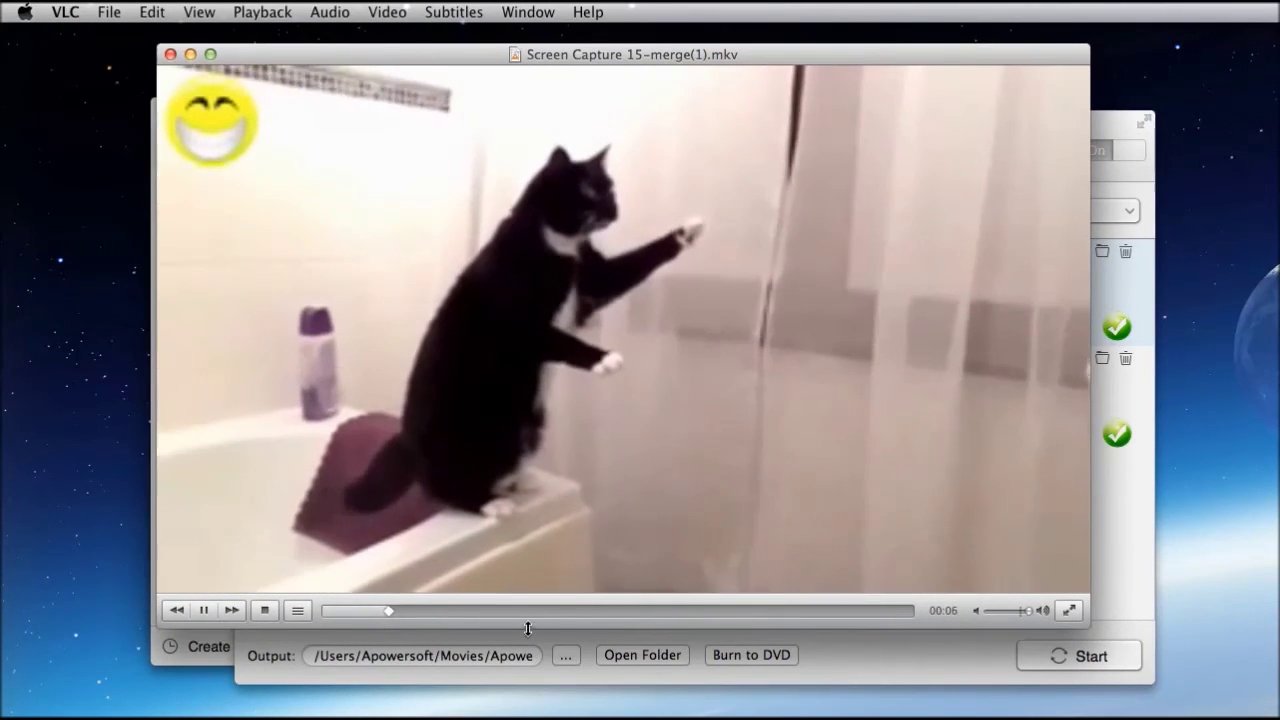
pyautogui.click(494, 611)
pyautogui.click(545, 610)
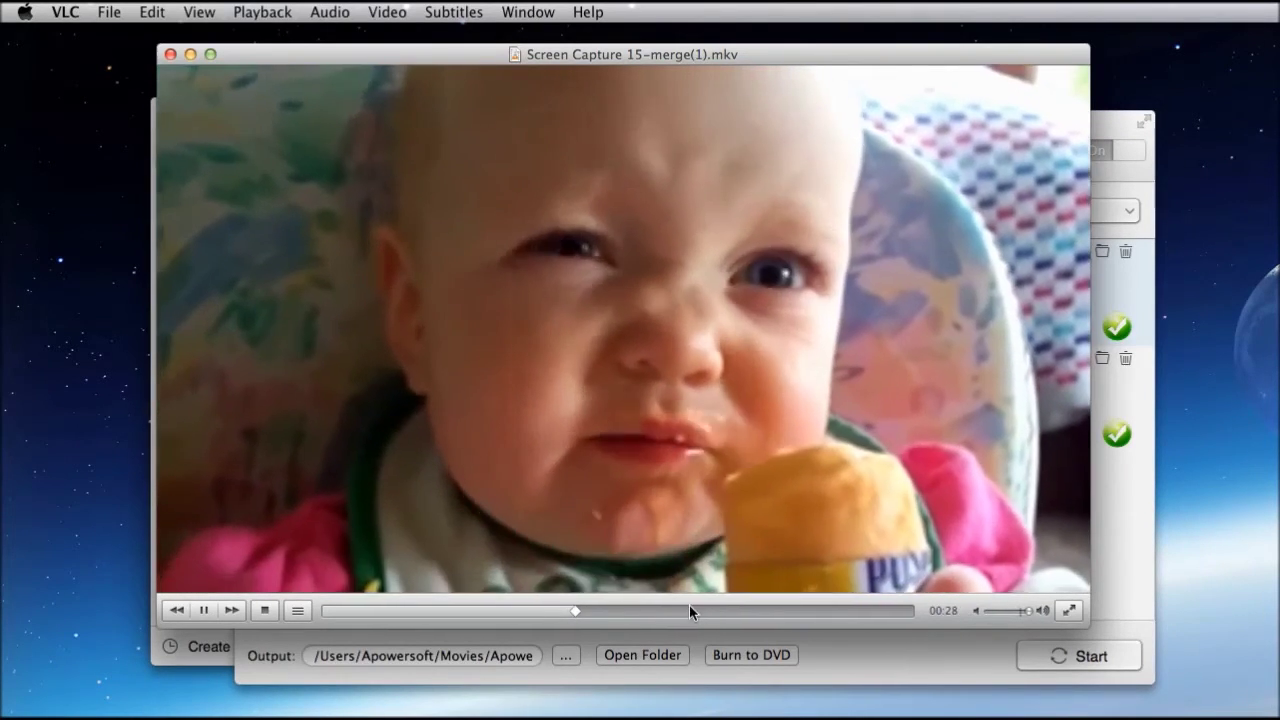
pyautogui.click(689, 610)
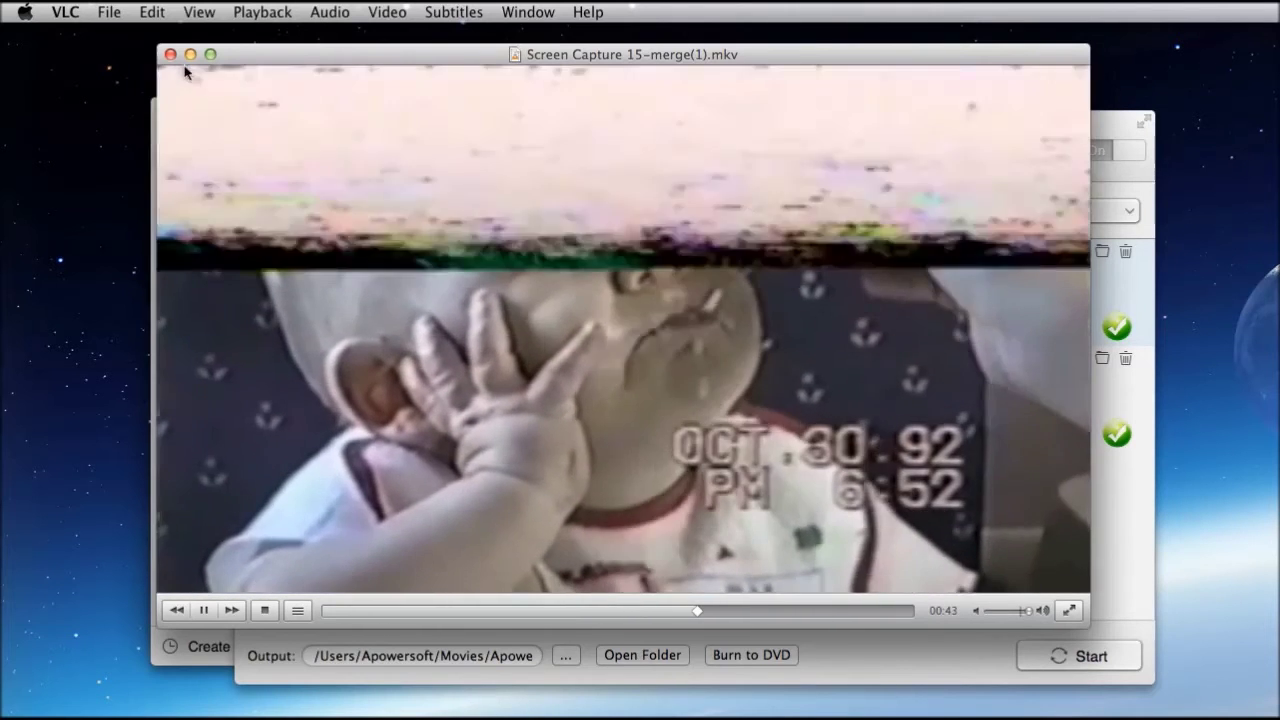
pyautogui.click(170, 55)
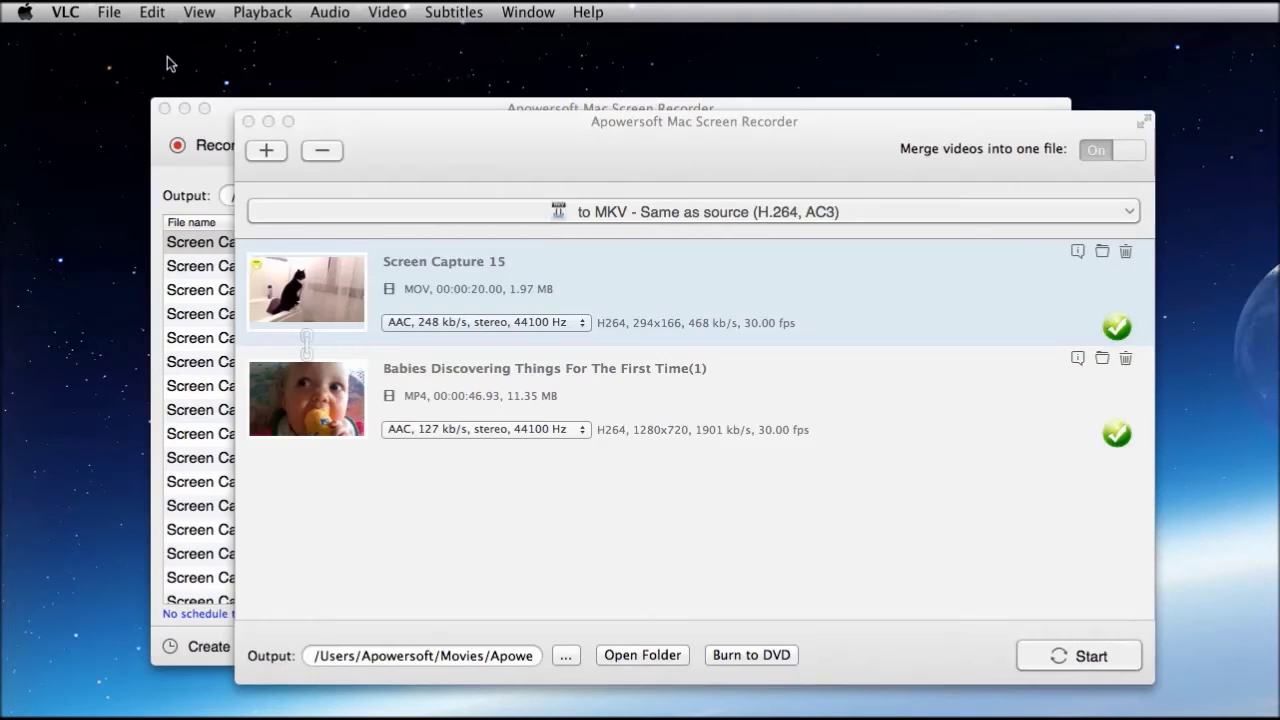
# Start a new scheduled task set to Daily with a 00:10:00 recording duration.
pyautogui.click(247, 121)
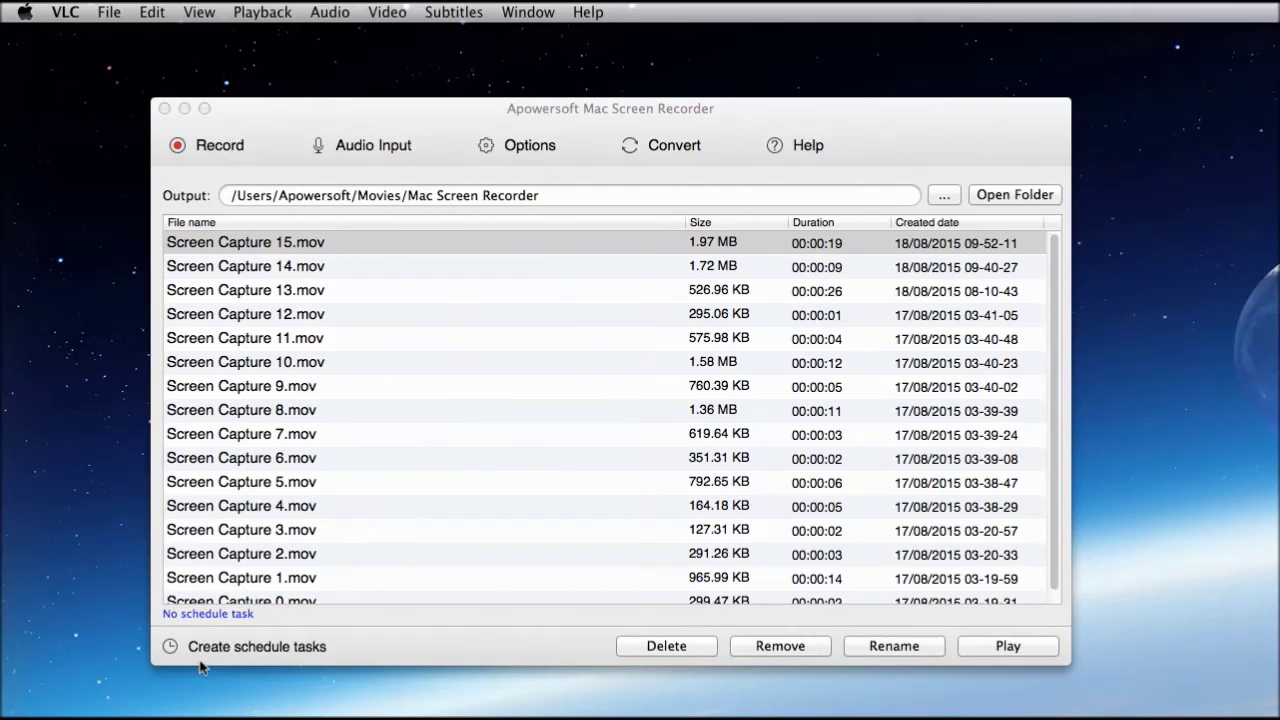
pyautogui.click(278, 652)
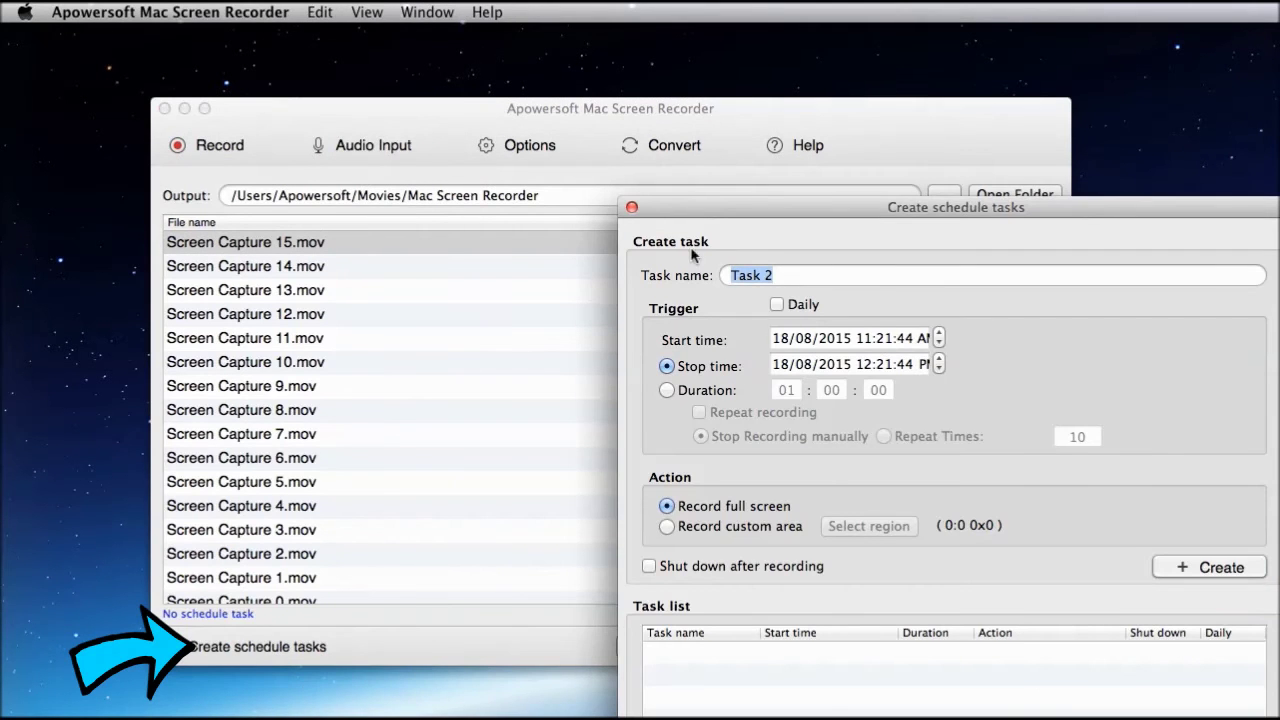
pyautogui.moveTo(820, 210); pyautogui.dragTo(515, 118)
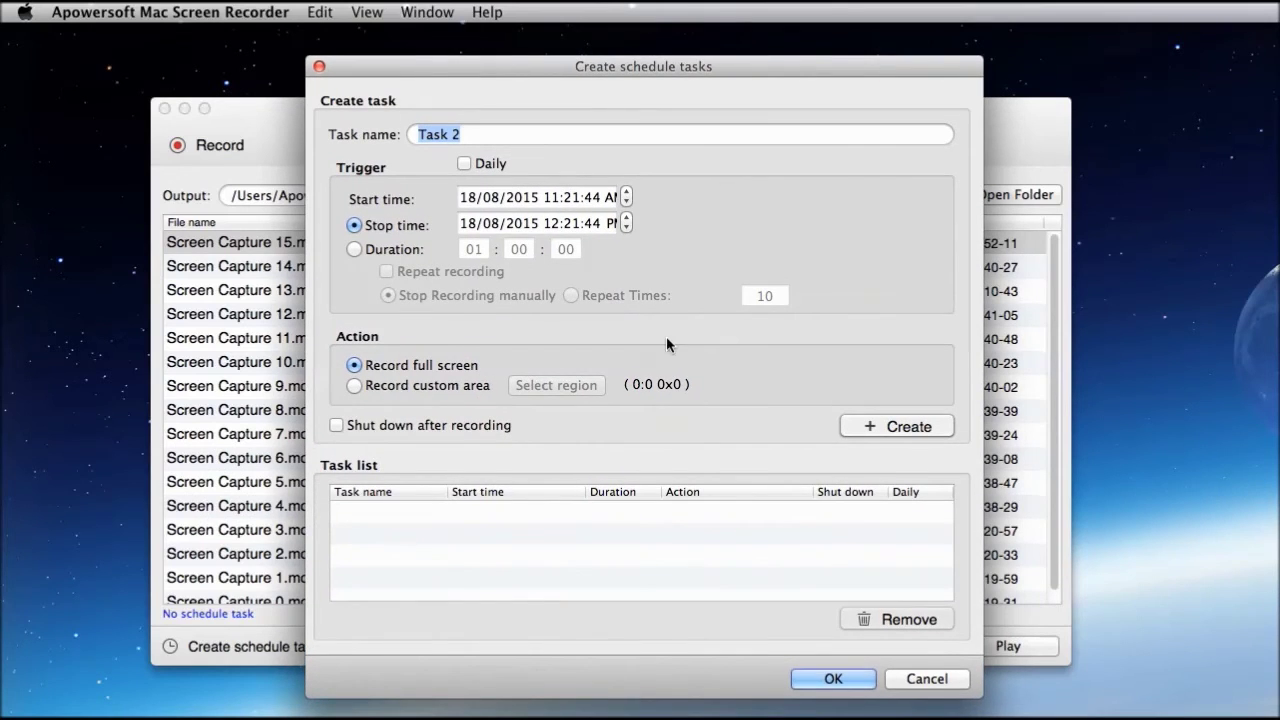
pyautogui.click(466, 164)
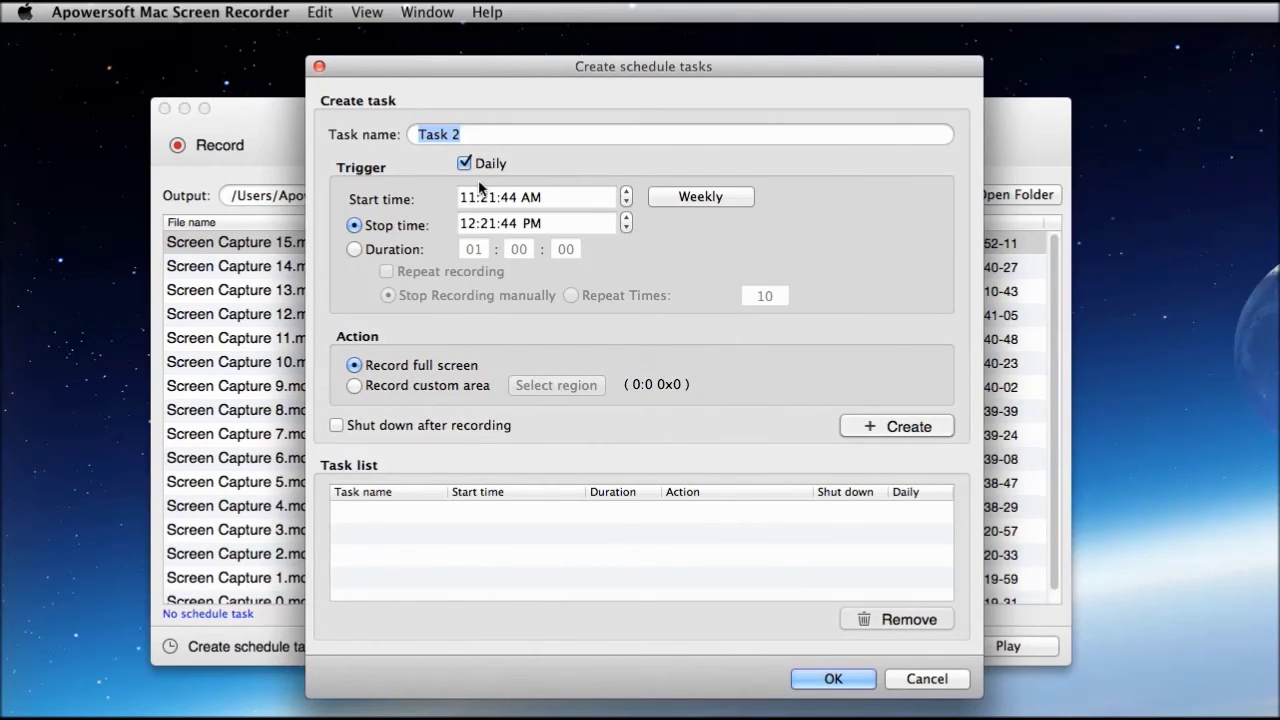
pyautogui.click(416, 251)
pyautogui.click(479, 249)
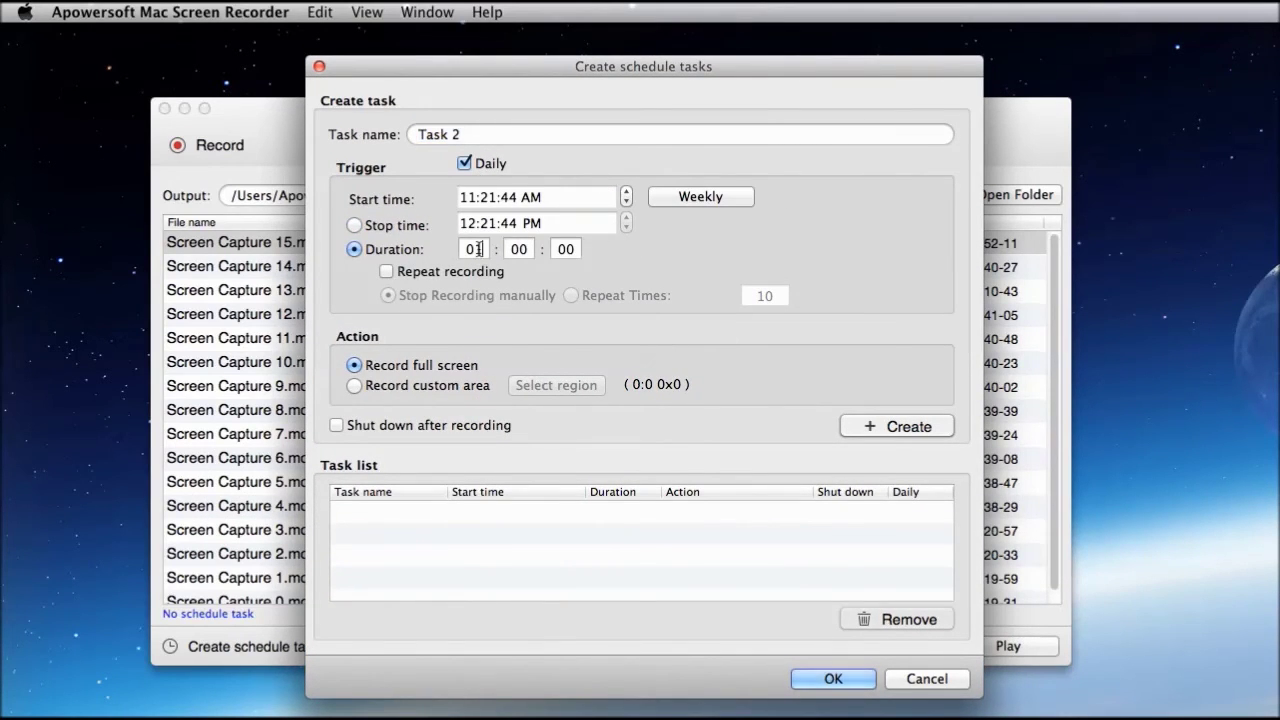
pyautogui.write('0')
pyautogui.click(519, 249)
pyautogui.write('10')
# Enable repeat recording by Repeat Times, create Task 2, and confirm the schedule.
pyautogui.click(436, 278)
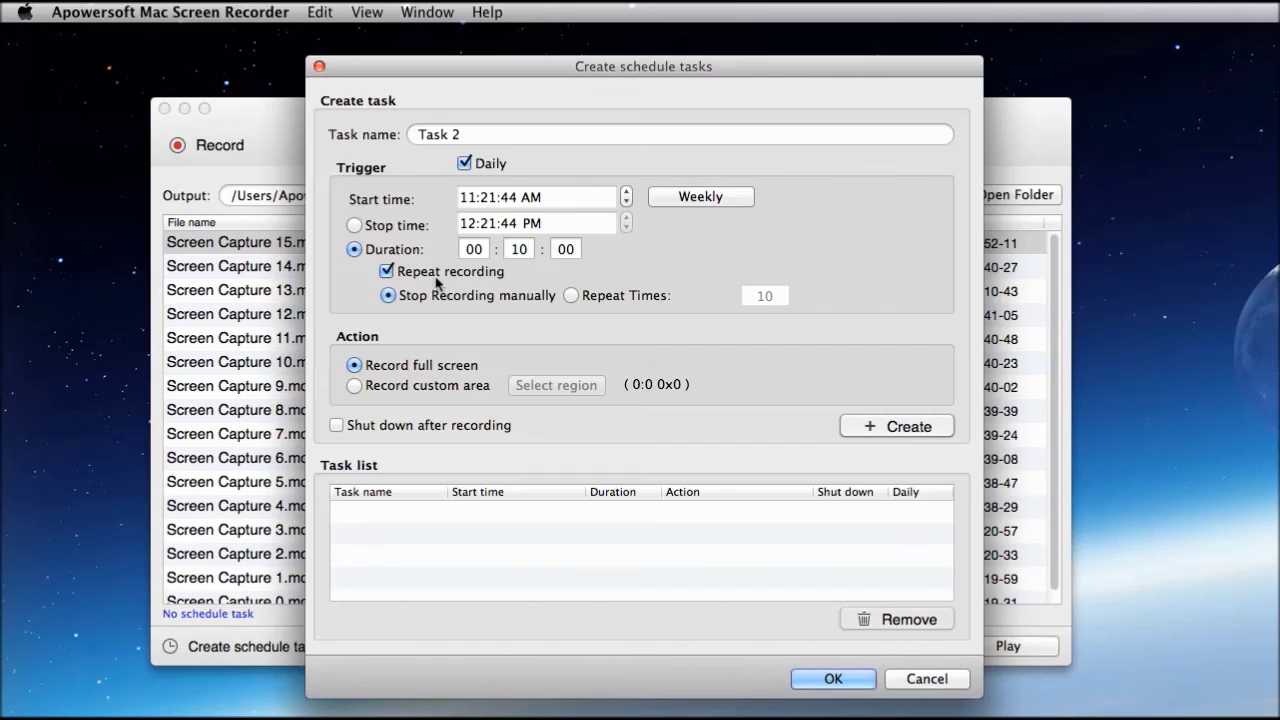
pyautogui.click(638, 295)
pyautogui.click(754, 292)
pyautogui.write('5')
pyautogui.click(897, 426)
pyautogui.click(464, 513)
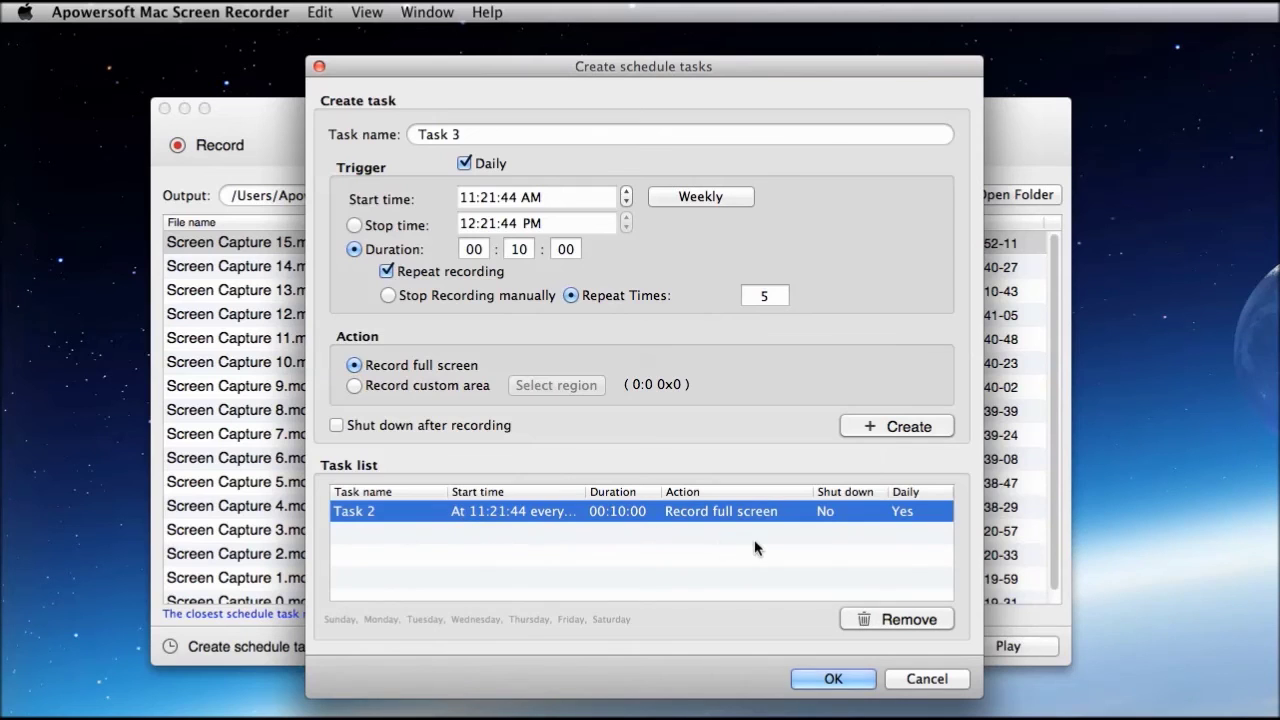
pyautogui.click(826, 678)
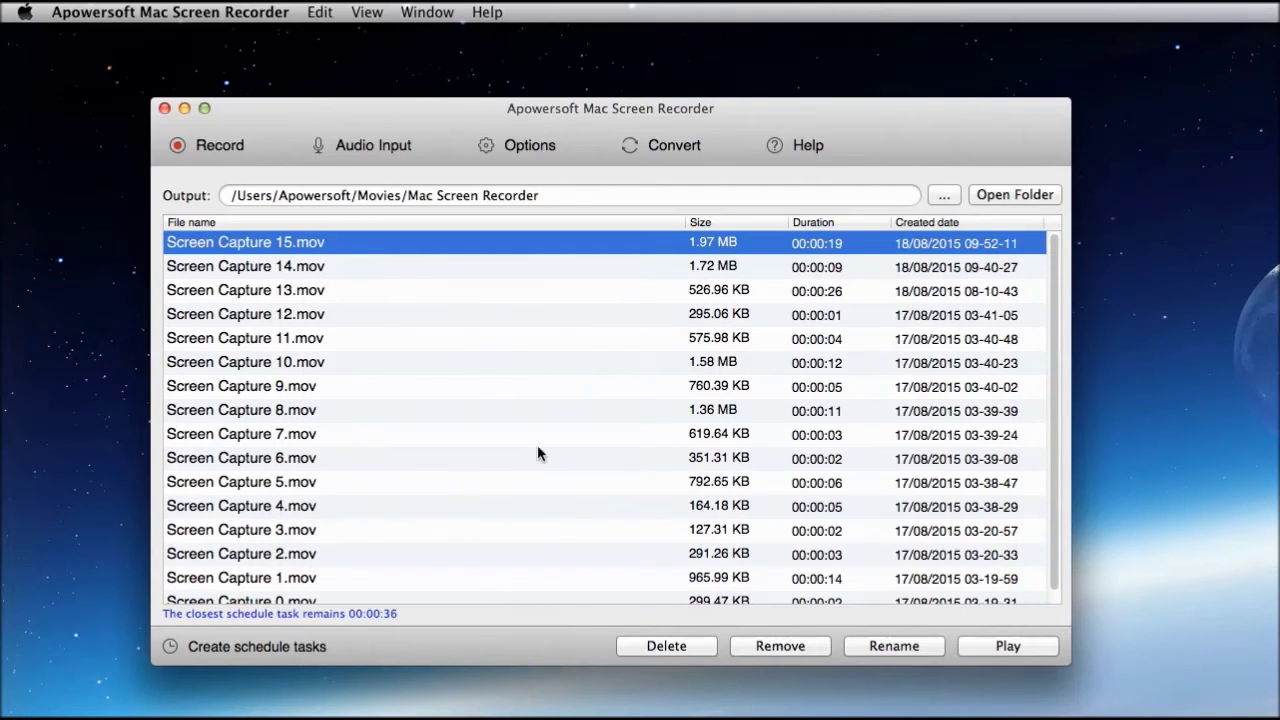